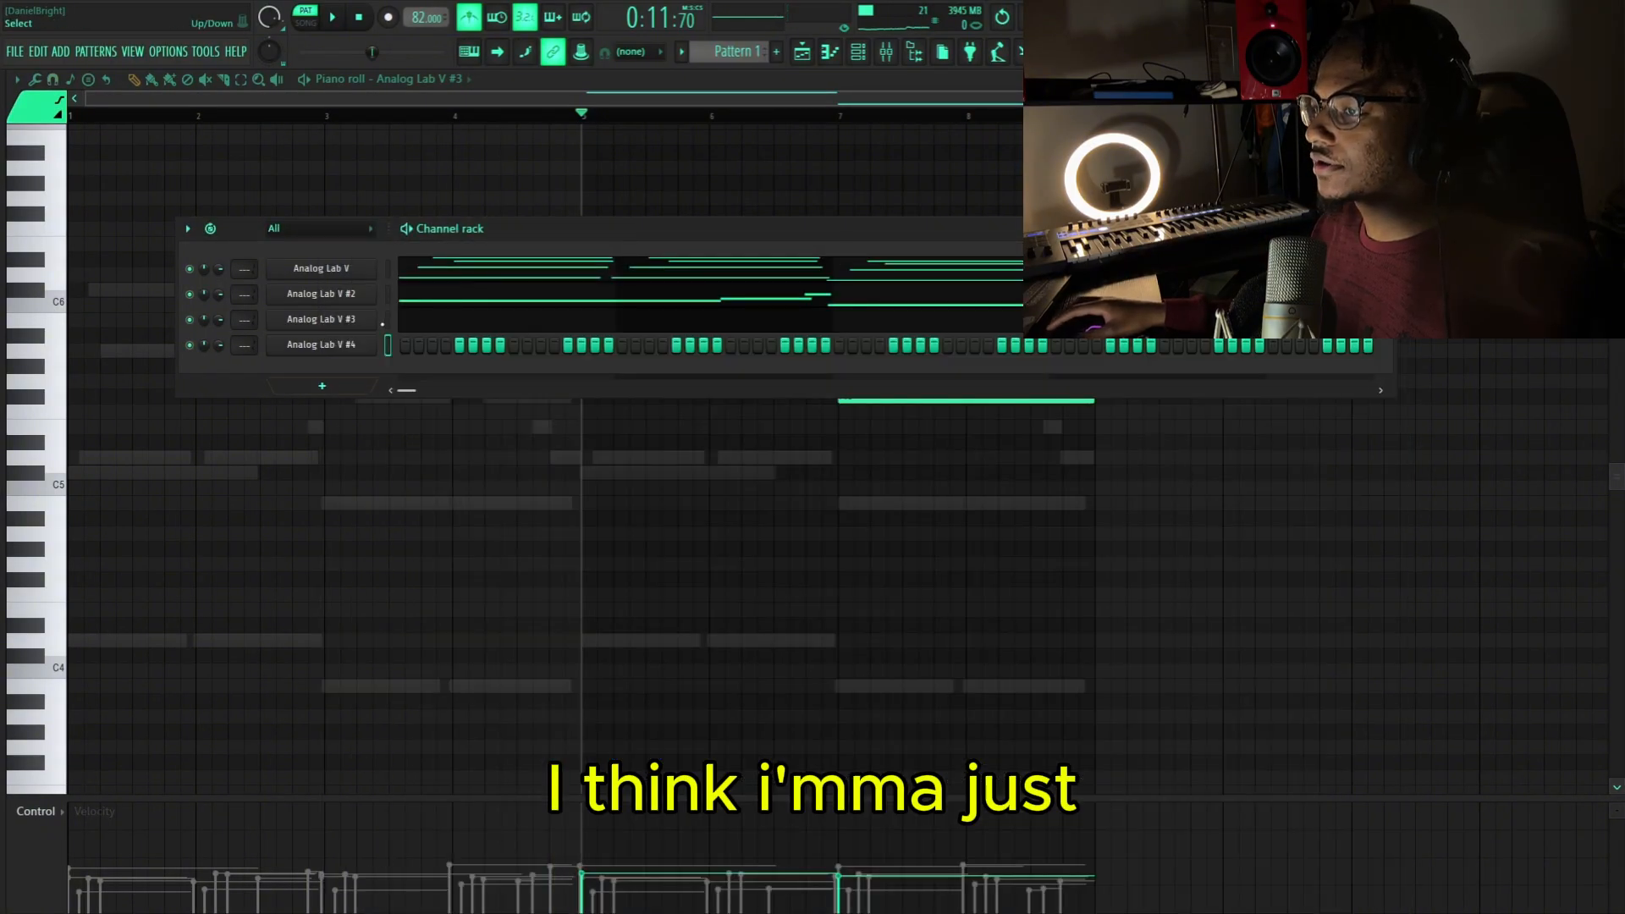
Step: Copy the notes of the Analog Lab V channel and paste them into the Analog Lab V #4 channel
{"action": "right_click", "coordinate": [321, 268]}
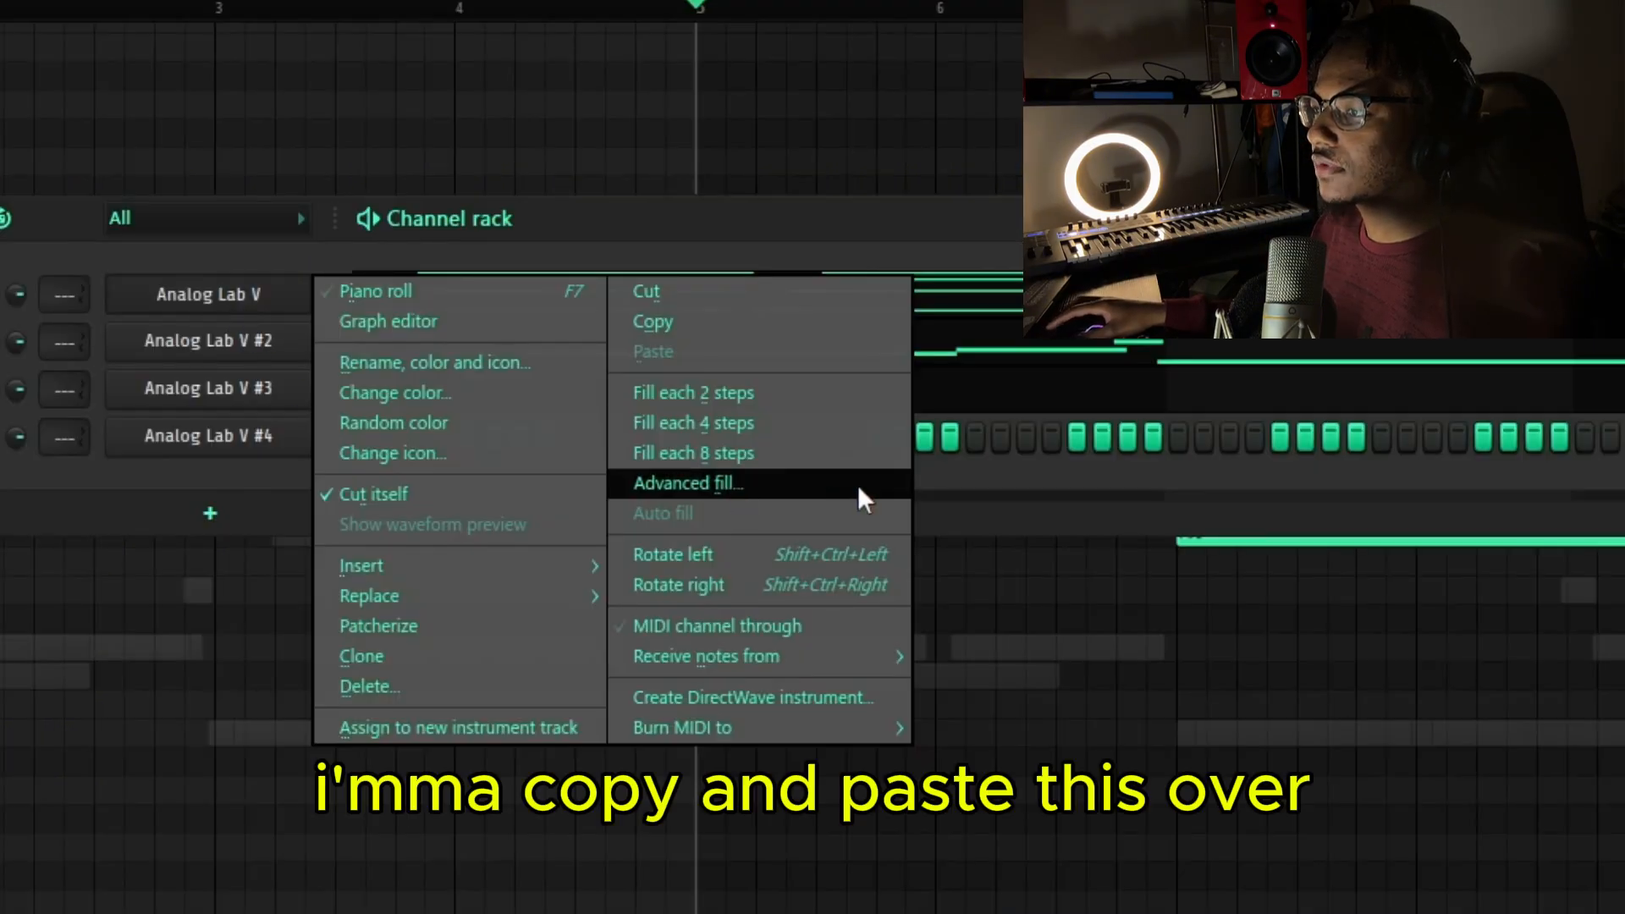
{"action": "left_click", "coordinate": [693, 322]}
{"action": "right_click", "coordinate": [320, 425]}
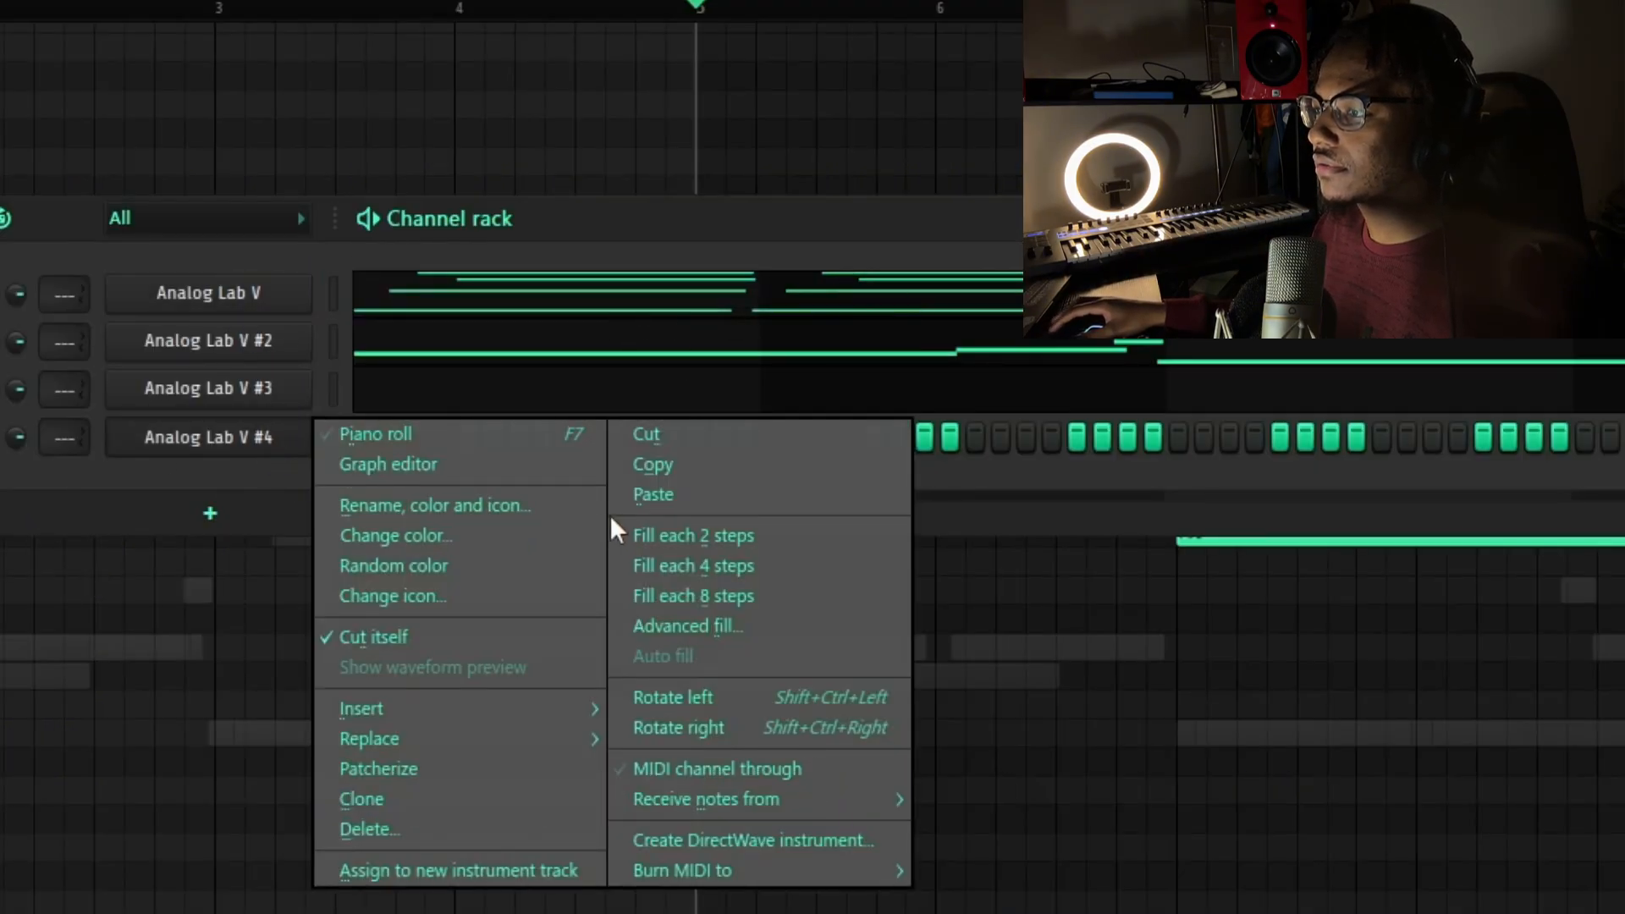
{"action": "left_click", "coordinate": [653, 495]}
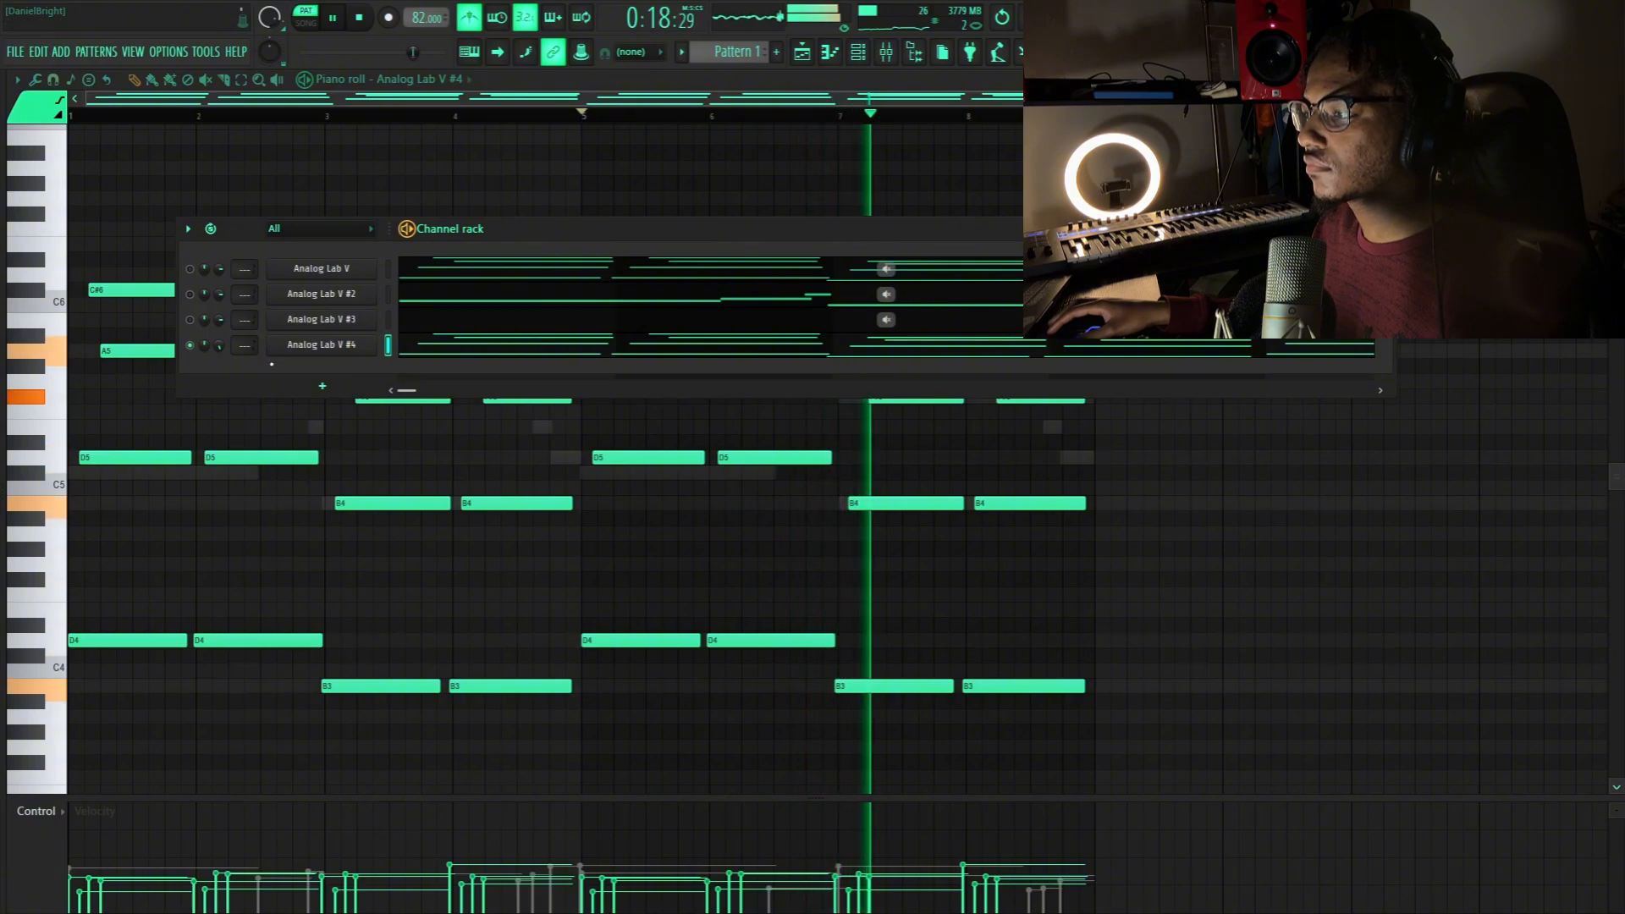
Step: Unmute the Analog Lab V channel and lower the channel volume of Analog Lab V #4
{"action": "left_click", "coordinate": [190, 270]}
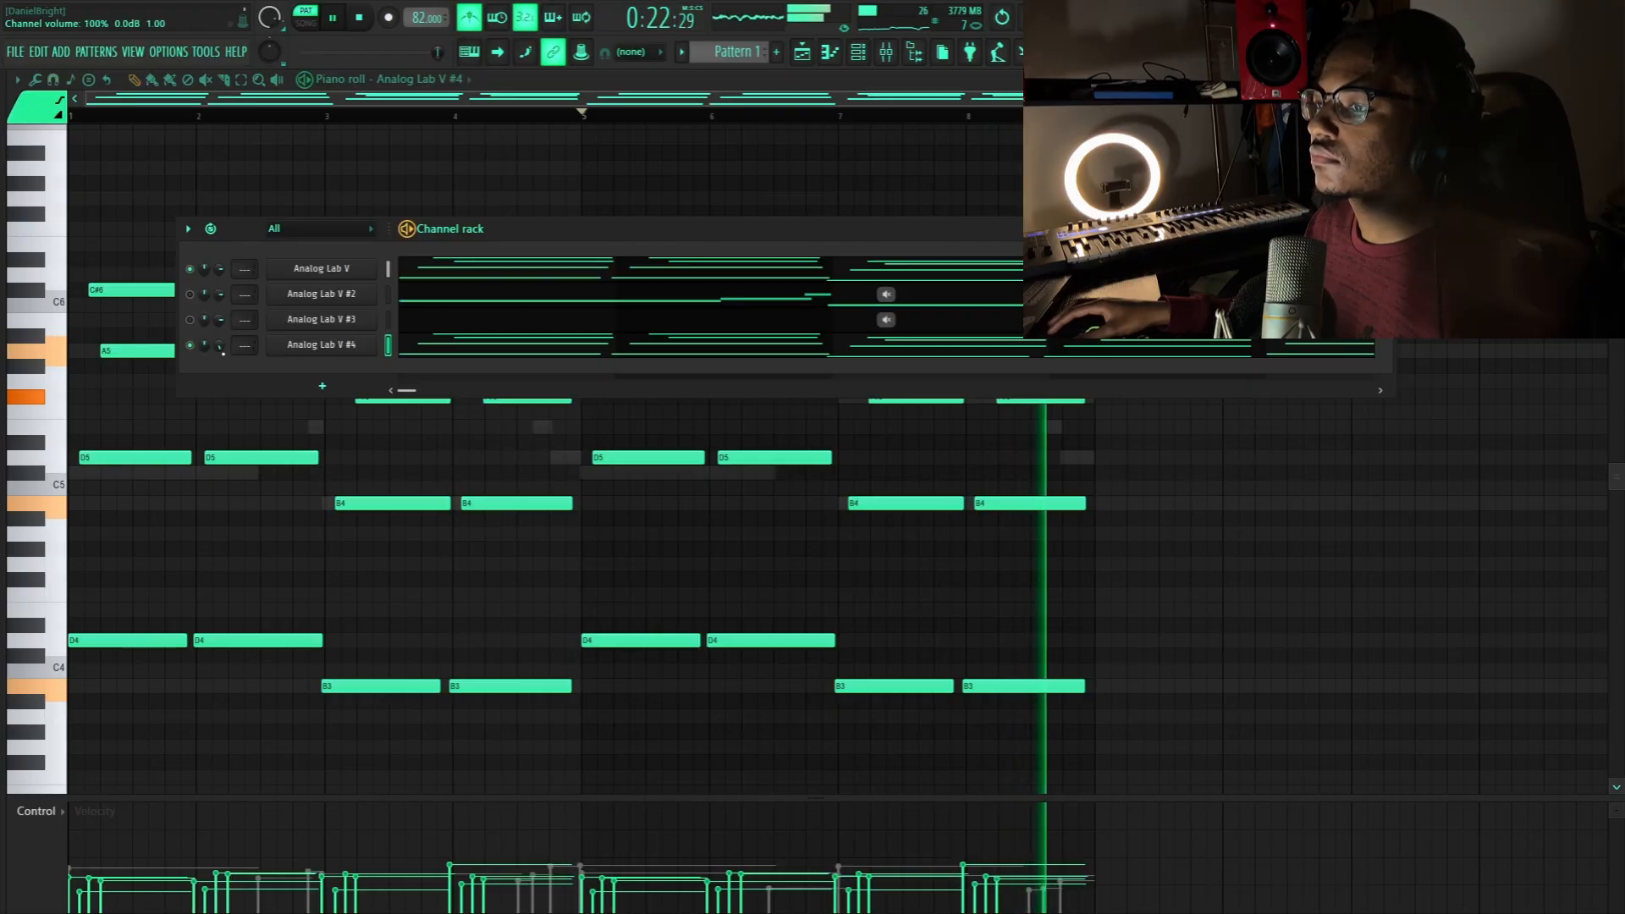
{"action": "scroll", "coordinate": [219, 345], "scroll_direction": "down", "scroll_amount": 5}
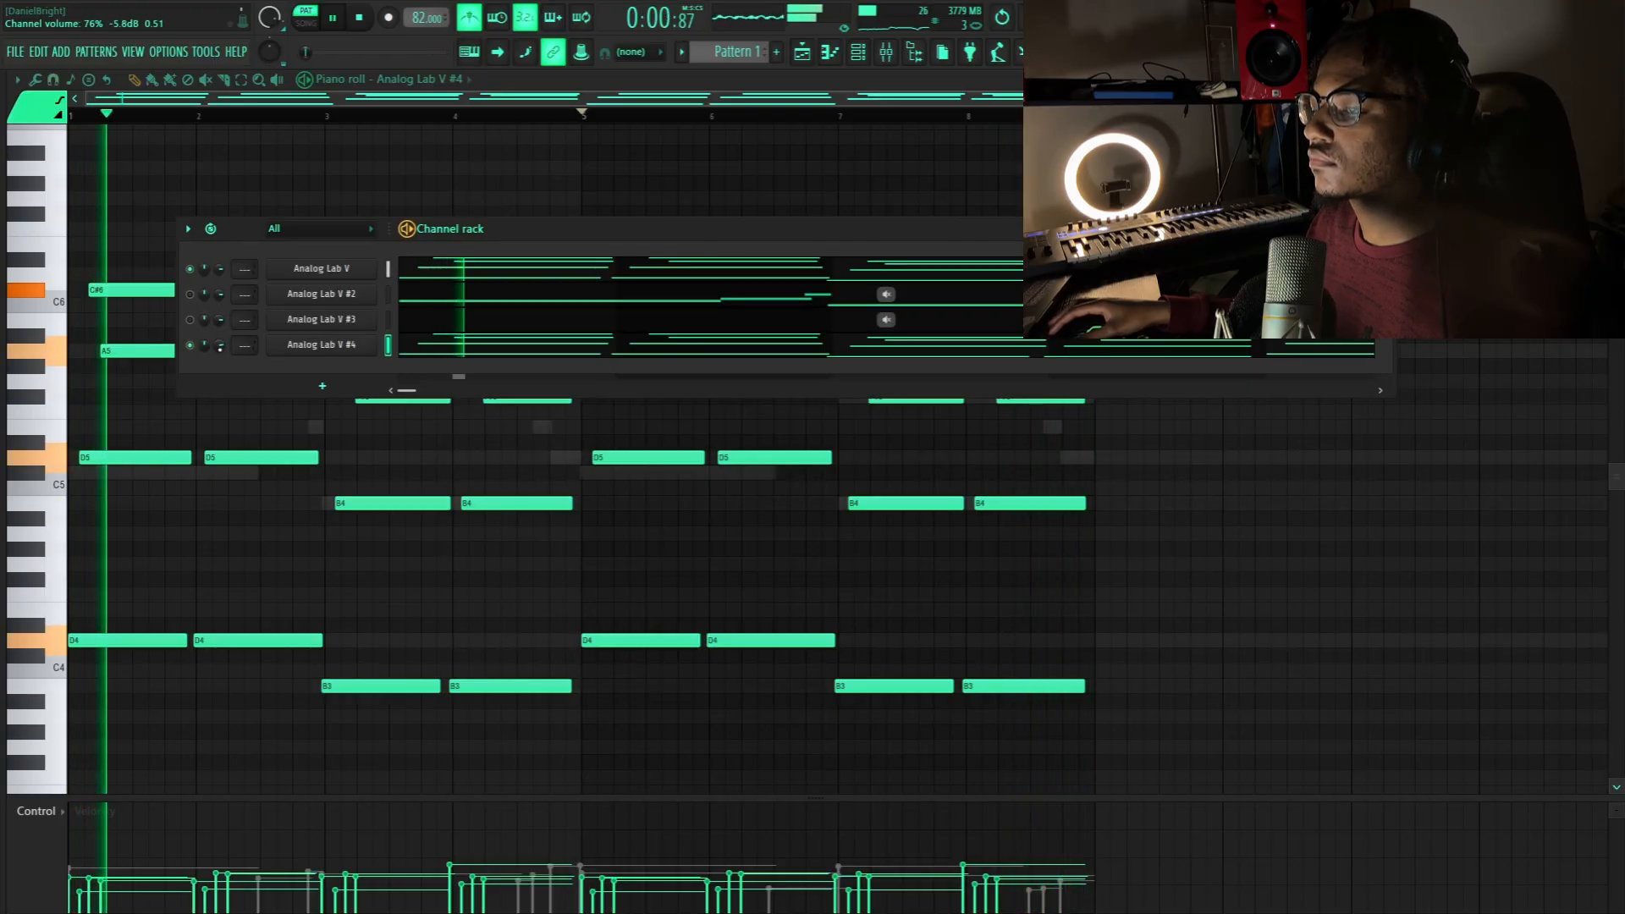
{"action": "scroll", "coordinate": [220, 346], "scroll_direction": "up", "scroll_amount": 1}
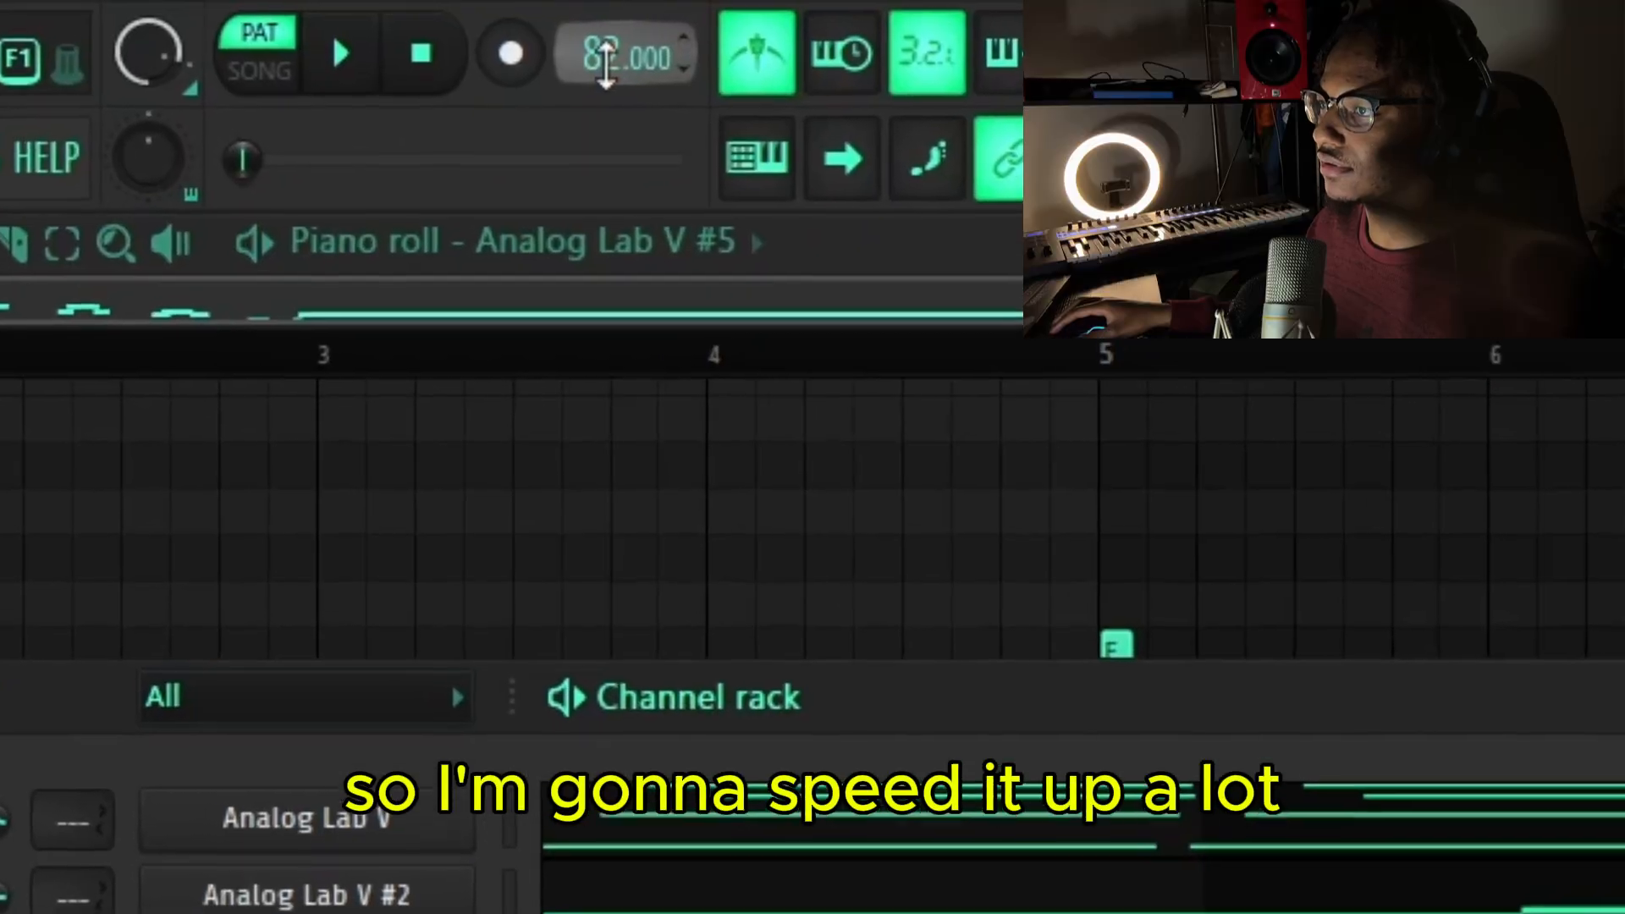
Step: Raise the project tempo to 165 BPM and play the pattern at the faster speed
{"action": "left_click_drag", "start_coordinate": [636, 72], "coordinate": [636, 25]}
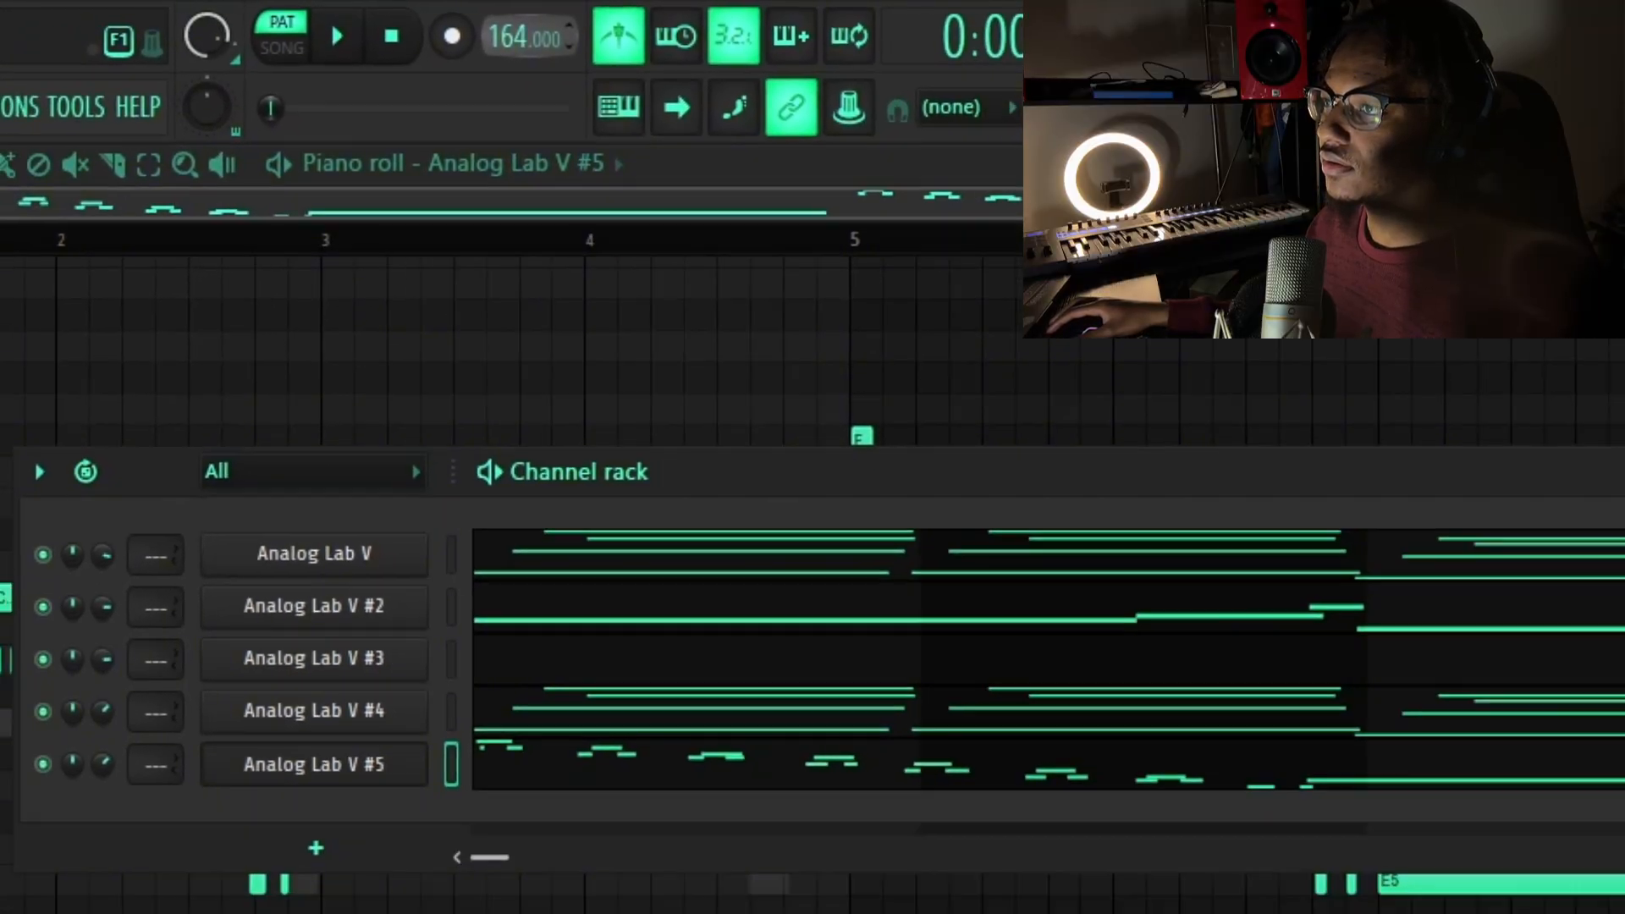
{"action": "left_click", "coordinate": [332, 22]}
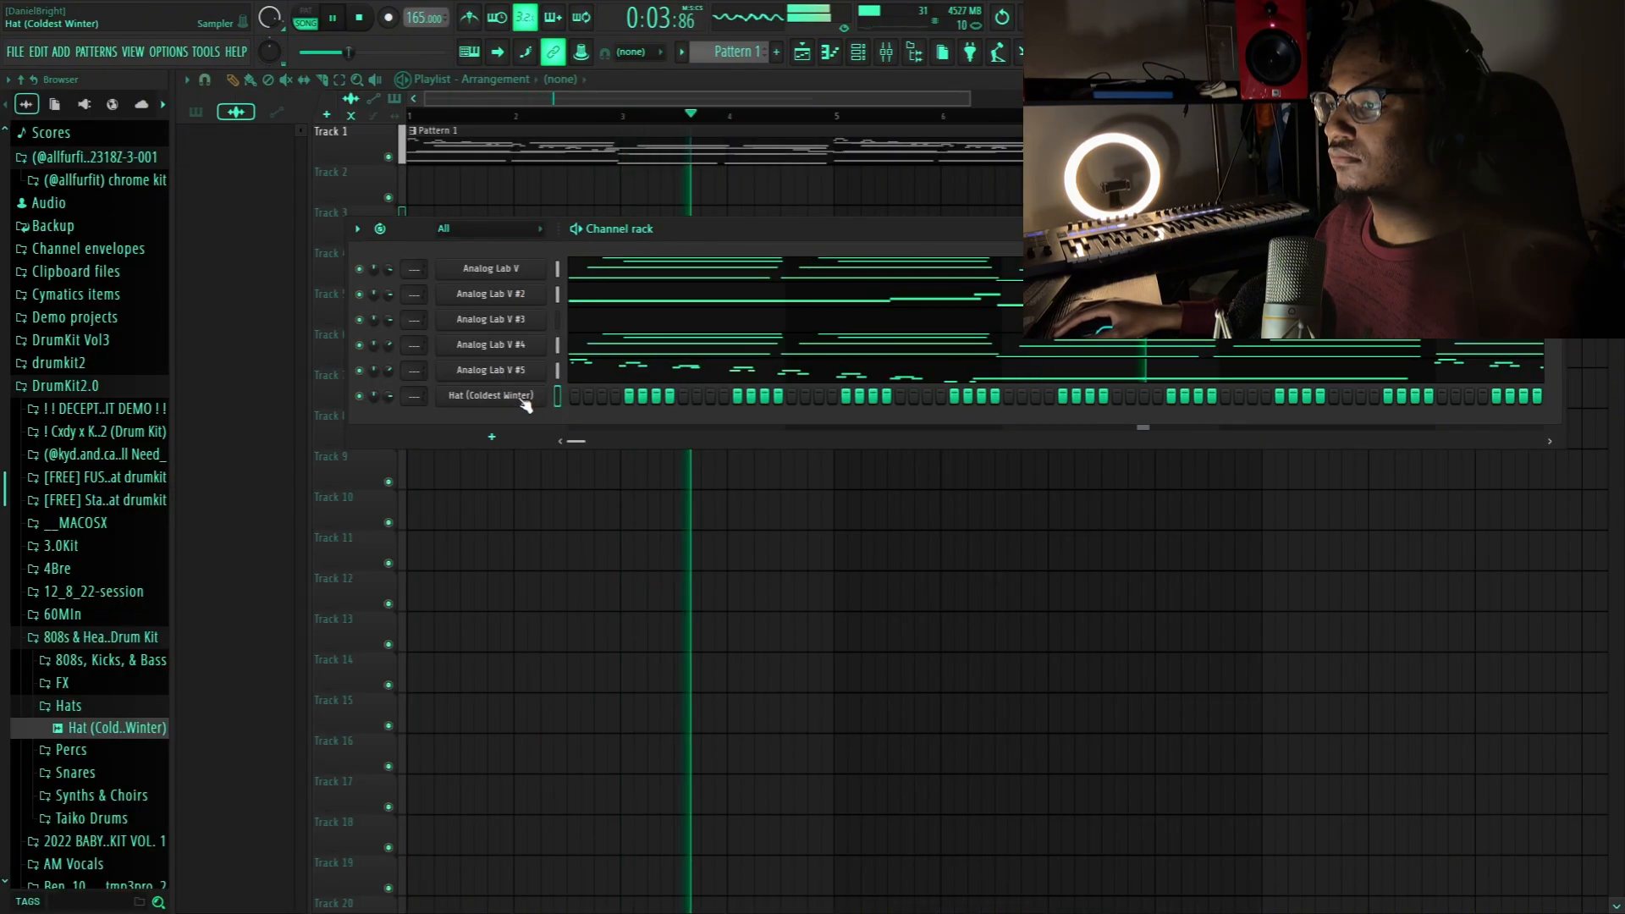
Step: Fill every 2 steps of the Hat (Coldest Winter) channel
{"action": "right_click", "coordinate": [541, 394]}
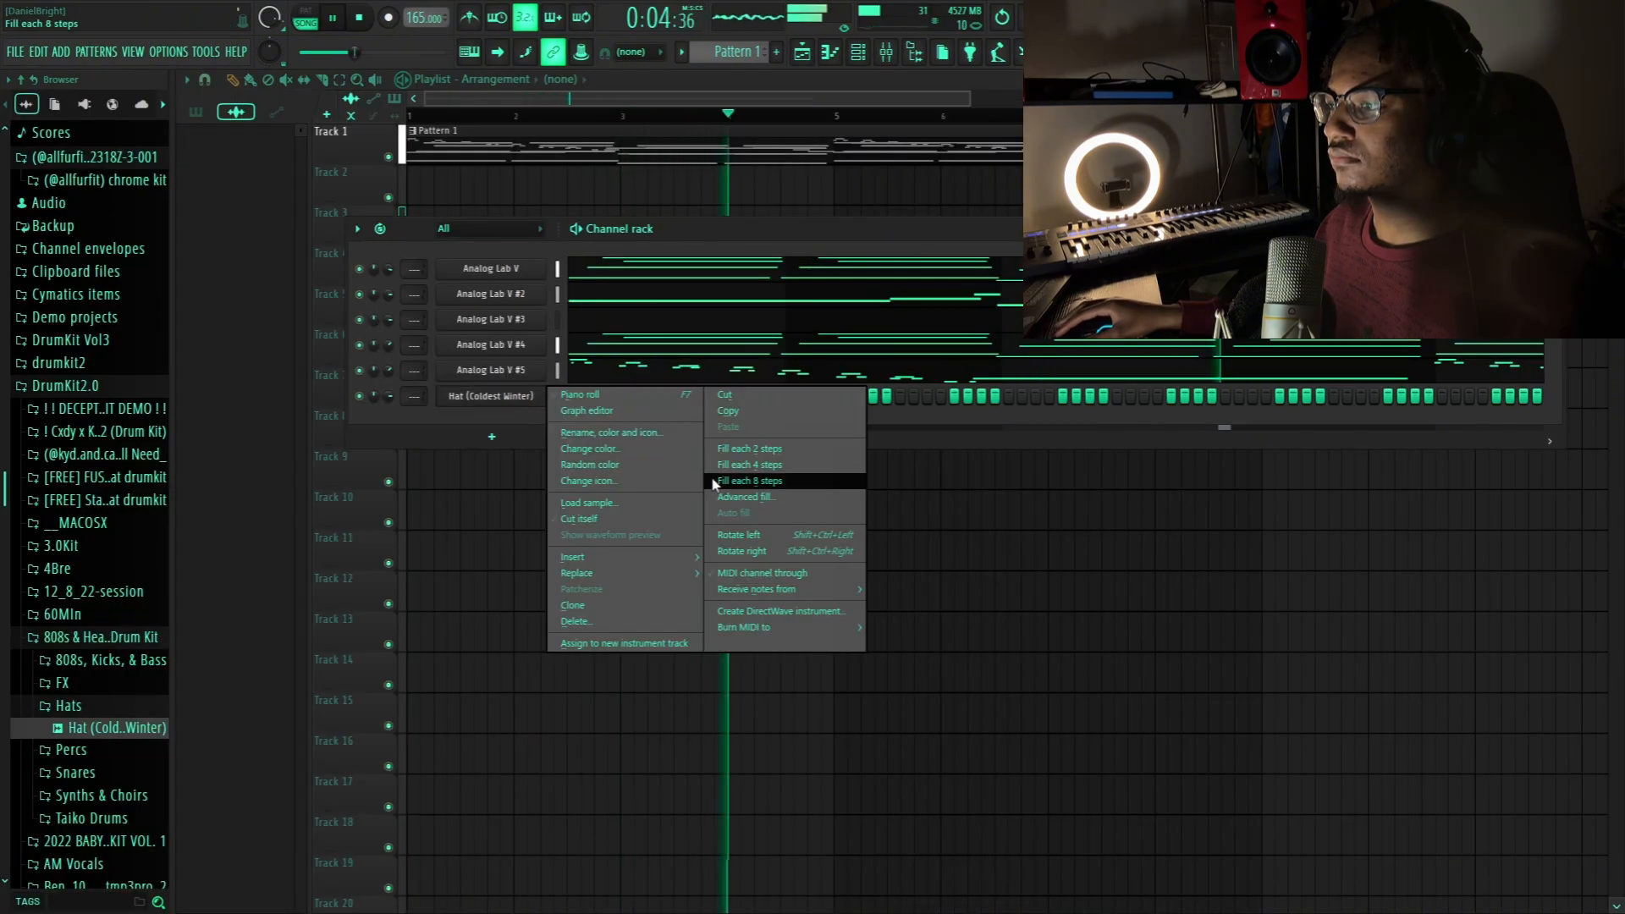
{"action": "left_click", "coordinate": [750, 449]}
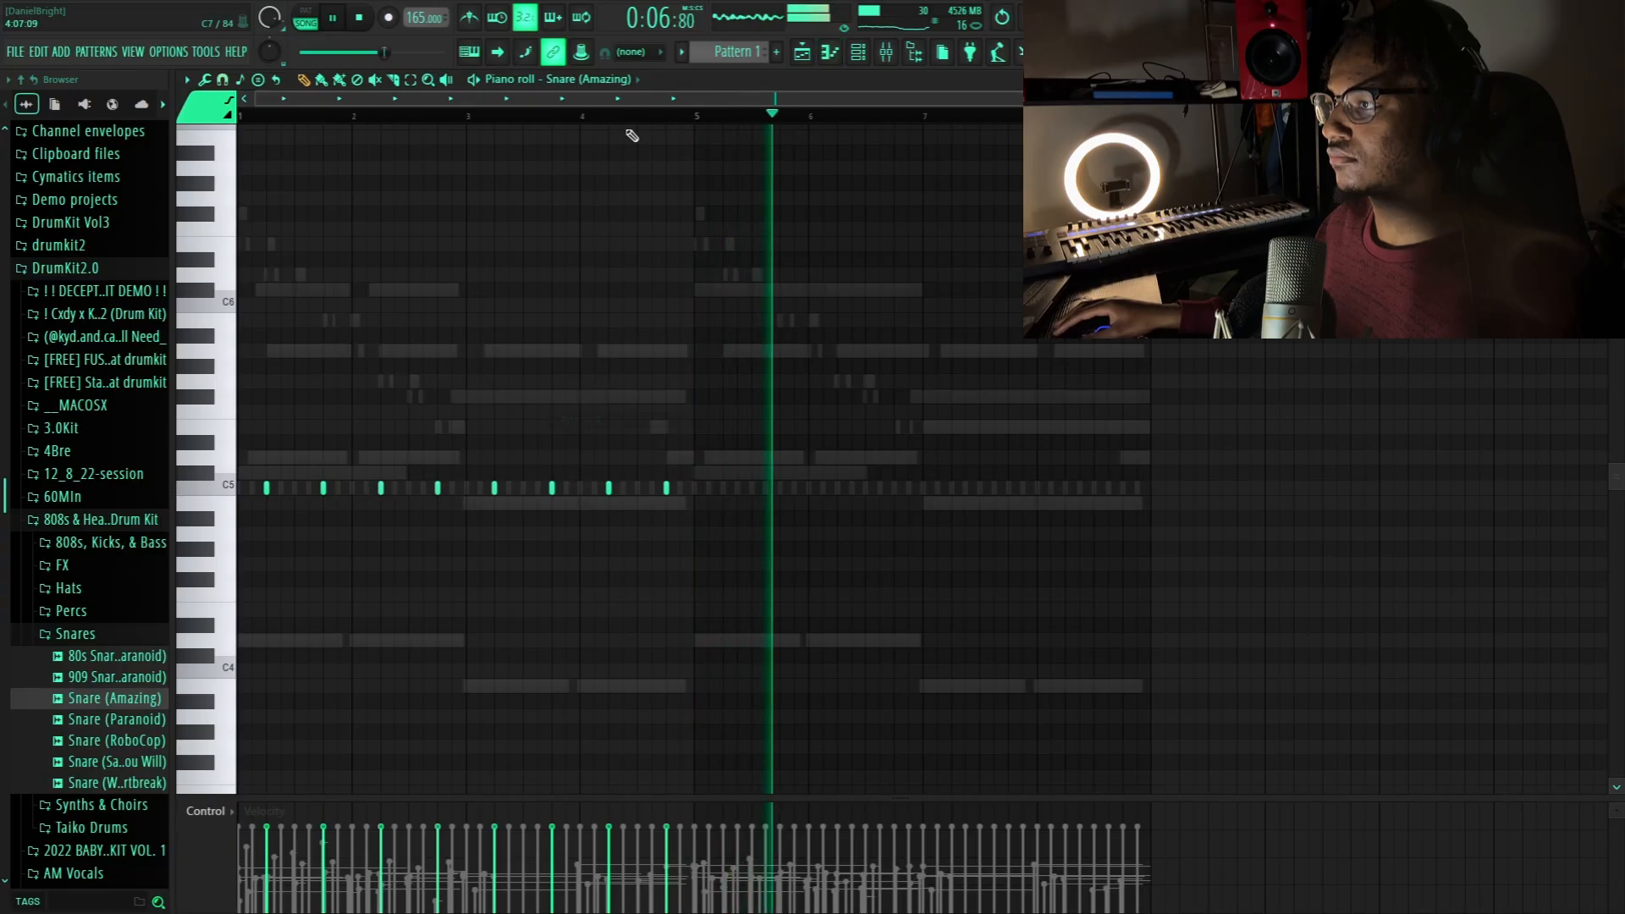
Step: Duplicate the first four bars of Snare (Amazing) notes into the next four bars and return to the channel rack
{"action": "left_click_drag", "start_coordinate": [698, 120], "coordinate": [7, 181]}
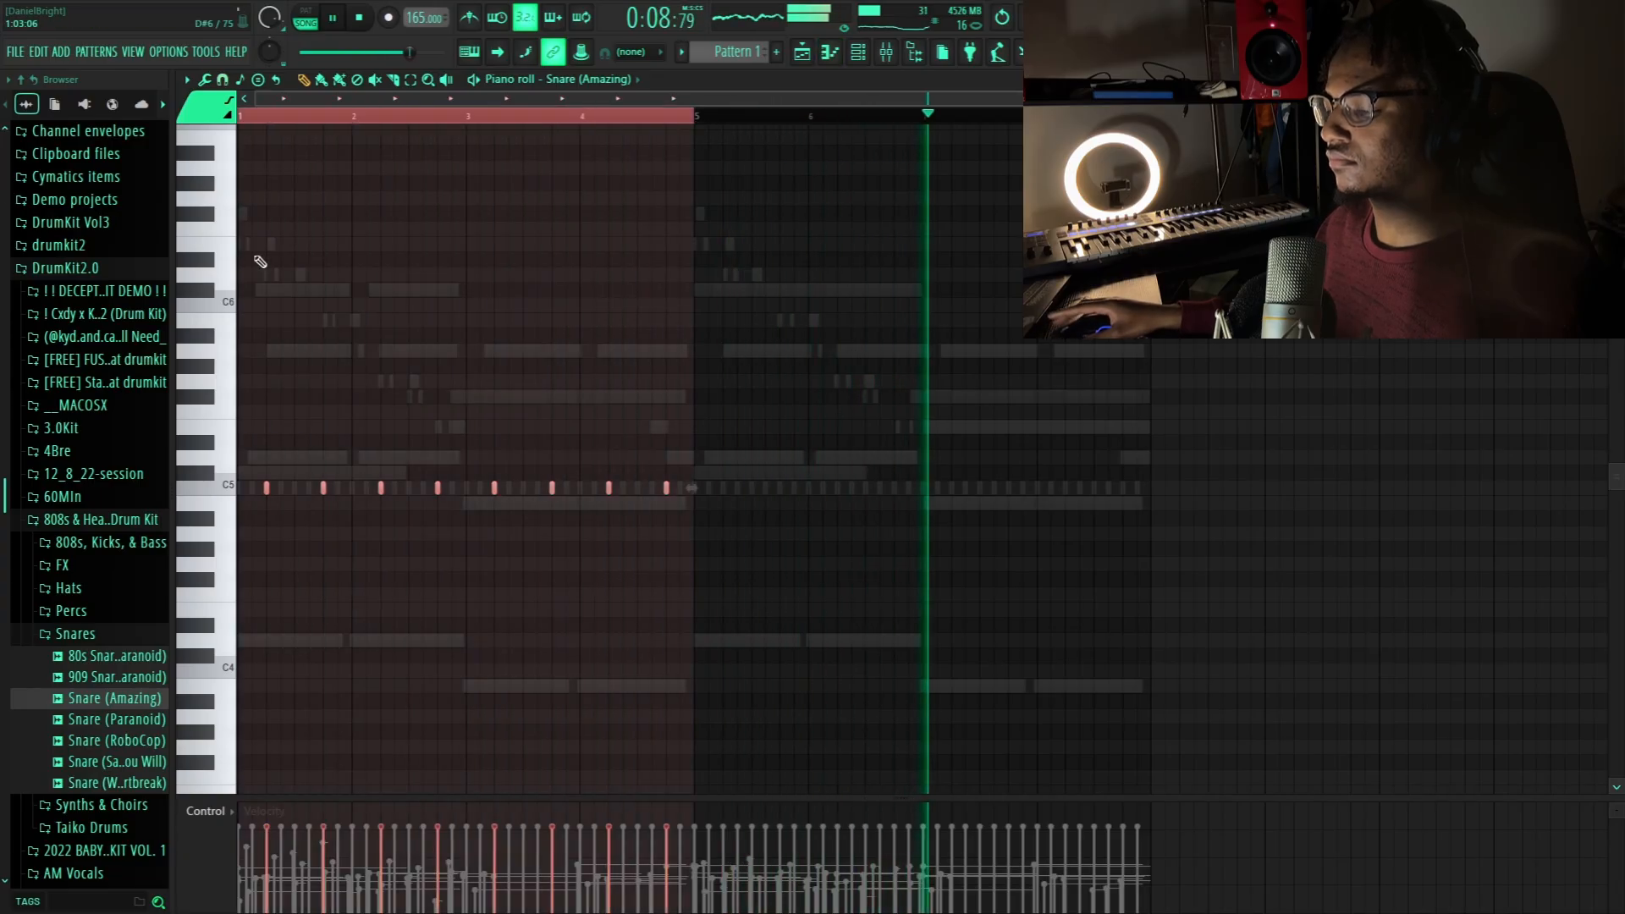
{"action": "key", "text": "ctrl+b"}
{"action": "key", "text": "ctrl+d"}
{"action": "key", "text": "F6"}
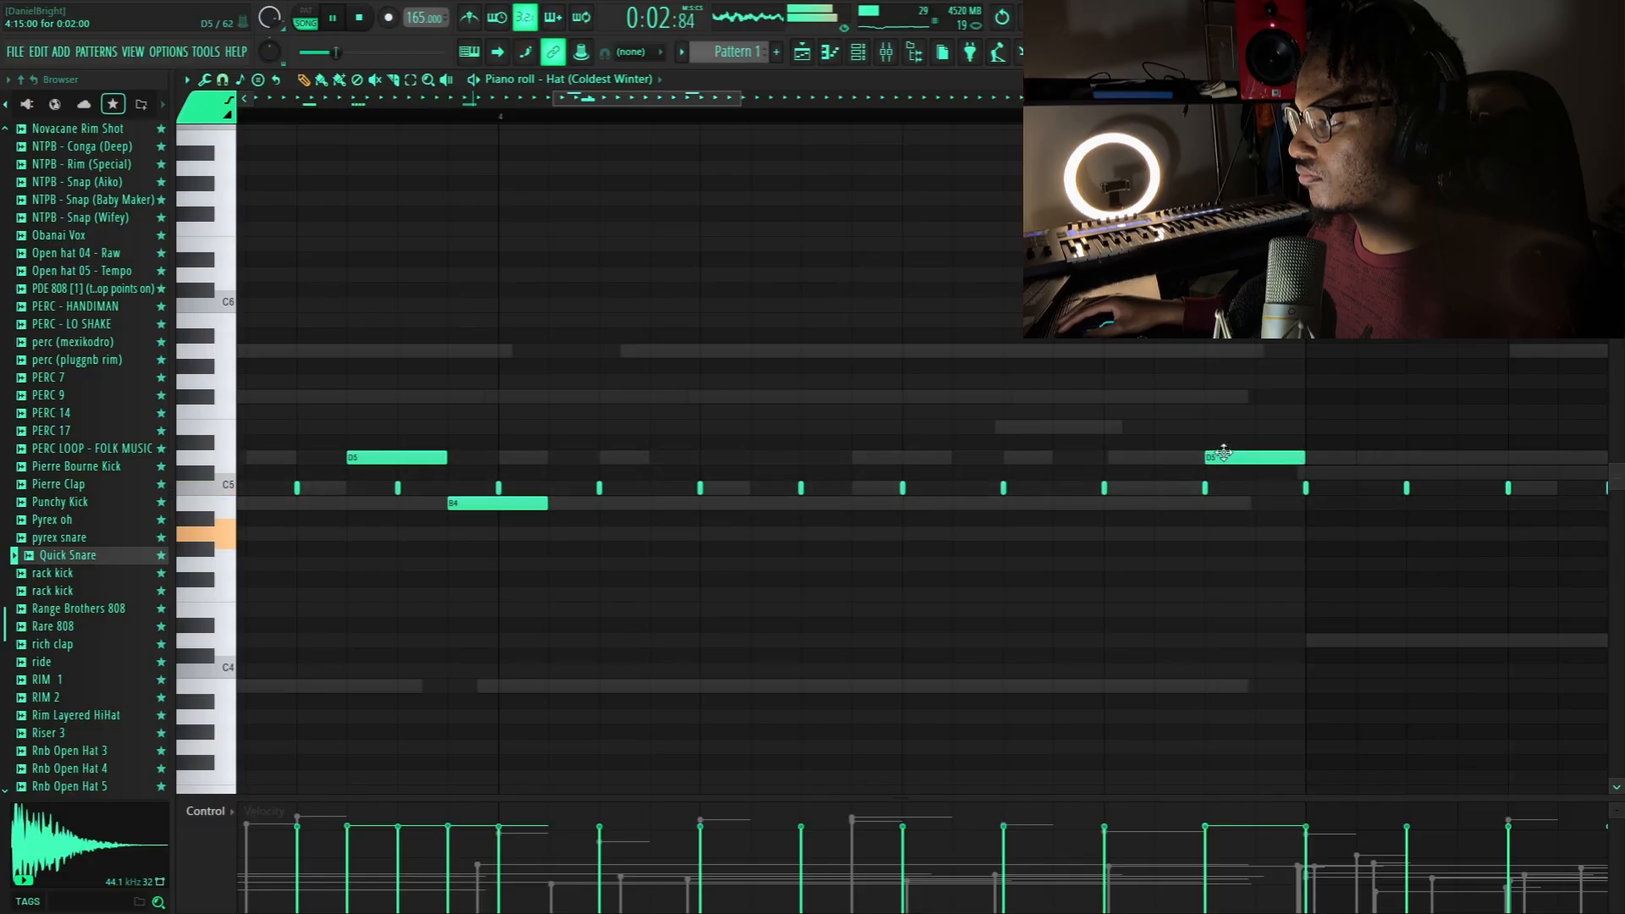
Step: Chop the last long D5 note of the Hat (Coldest Winter) pattern into short rolls with the chopper
{"action": "key", "text": "alt+u"}
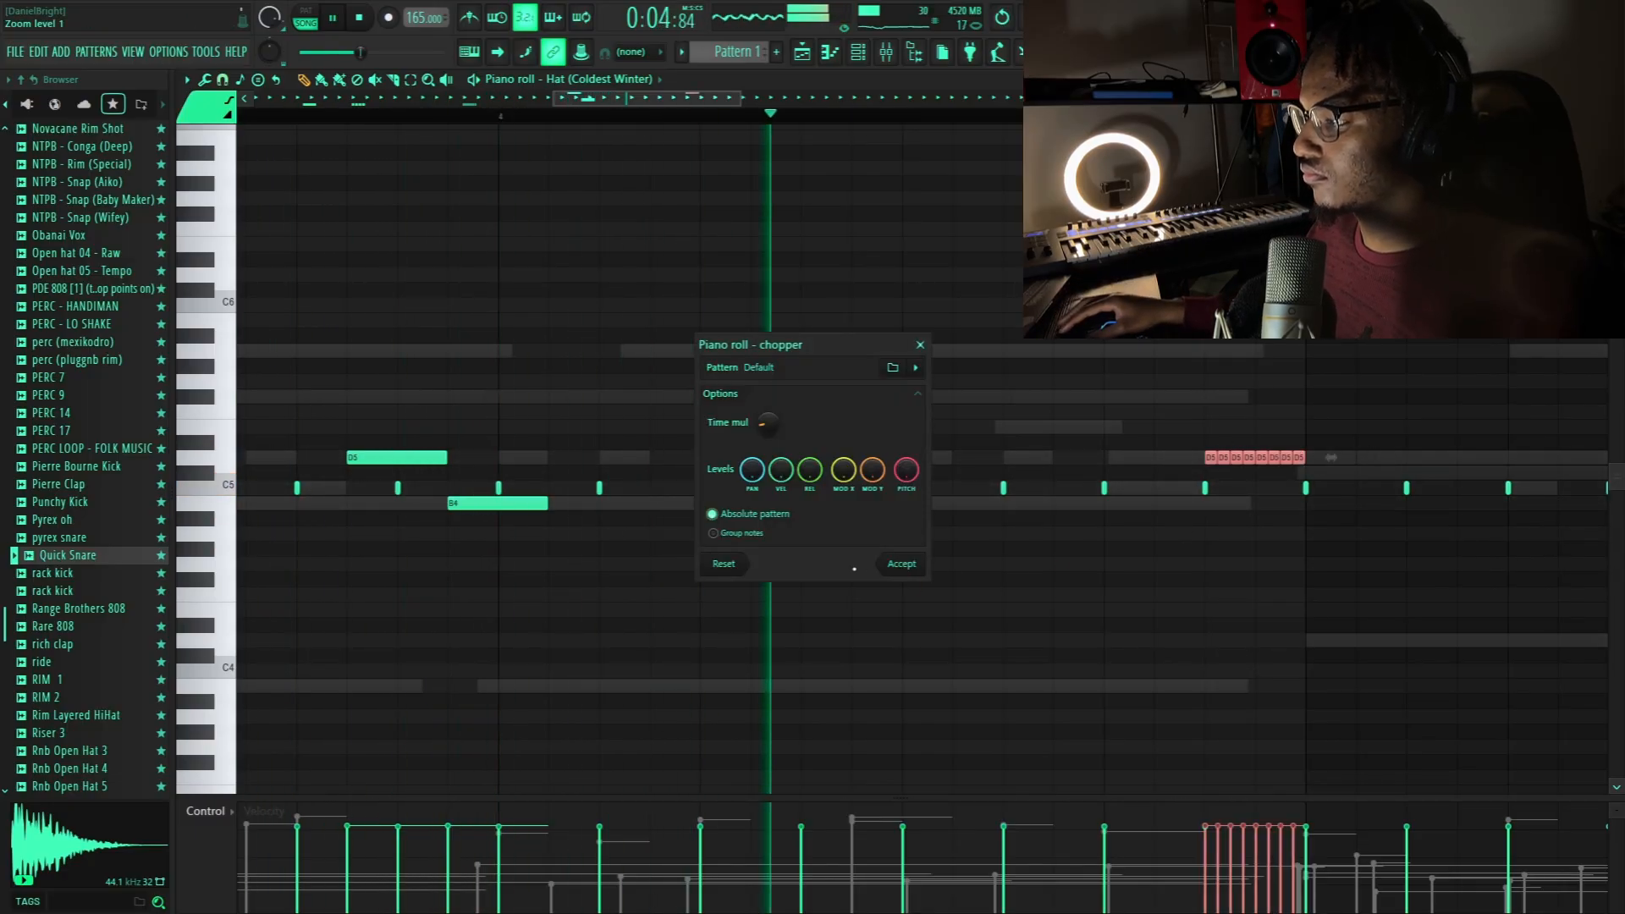
{"action": "left_click", "coordinate": [897, 562]}
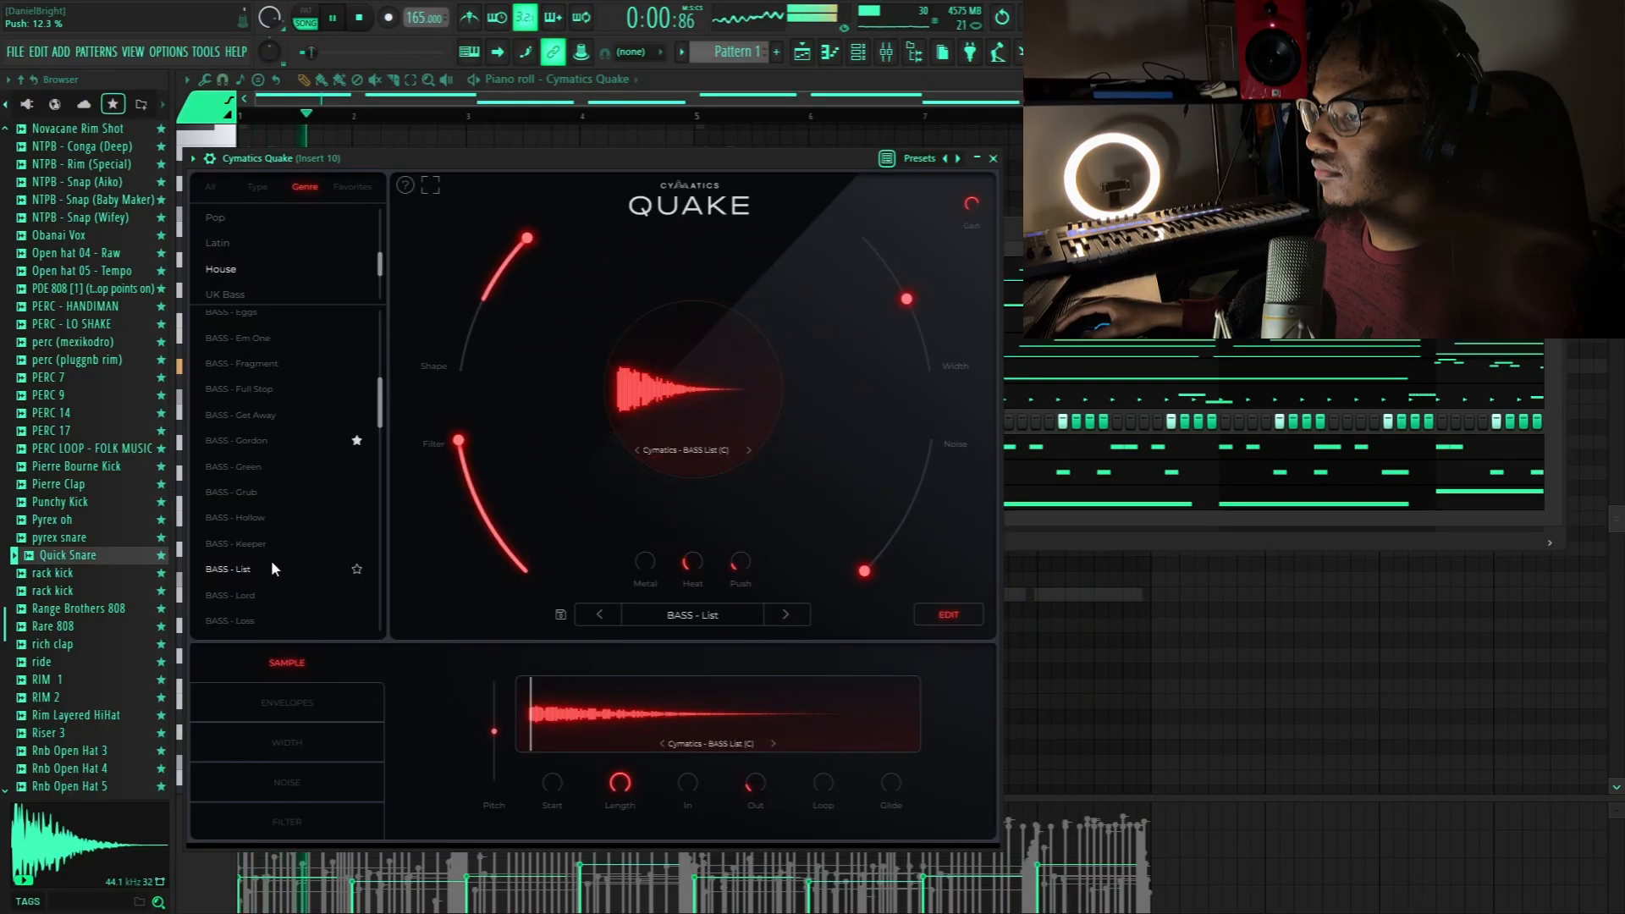
Step: Mark the BASS - List preset as a favorite in Cymatics Quake
{"action": "left_click", "coordinate": [355, 568]}
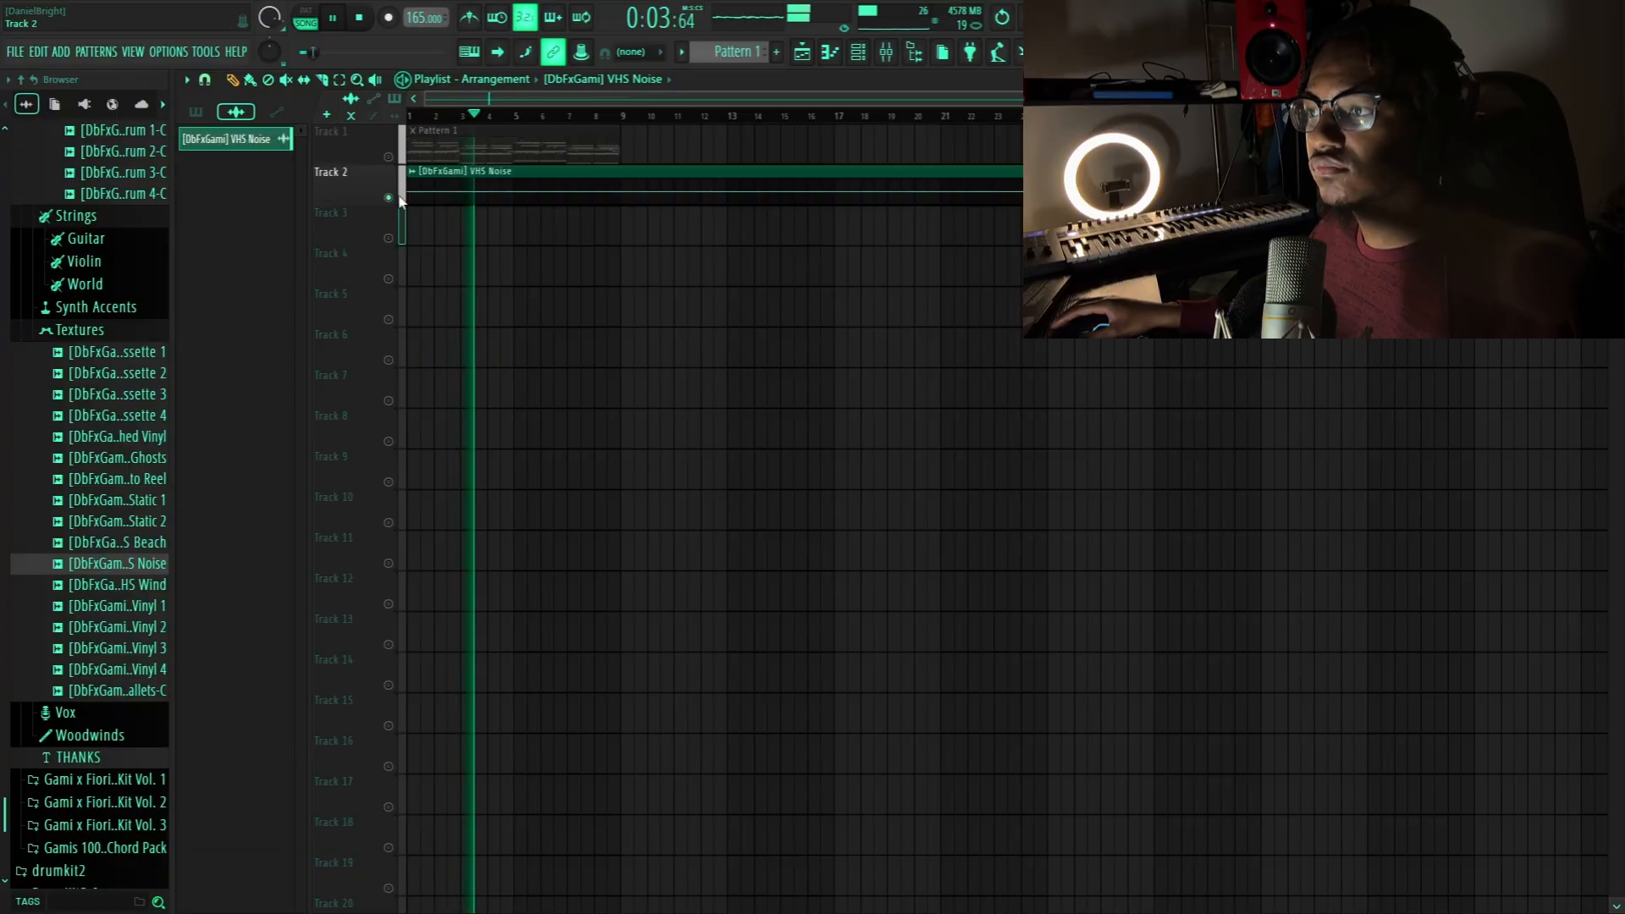
Step: Unsolo the VHS Noise track and duplicate the Pattern 1 clip three times along Track 1
{"action": "right_click", "coordinate": [389, 198]}
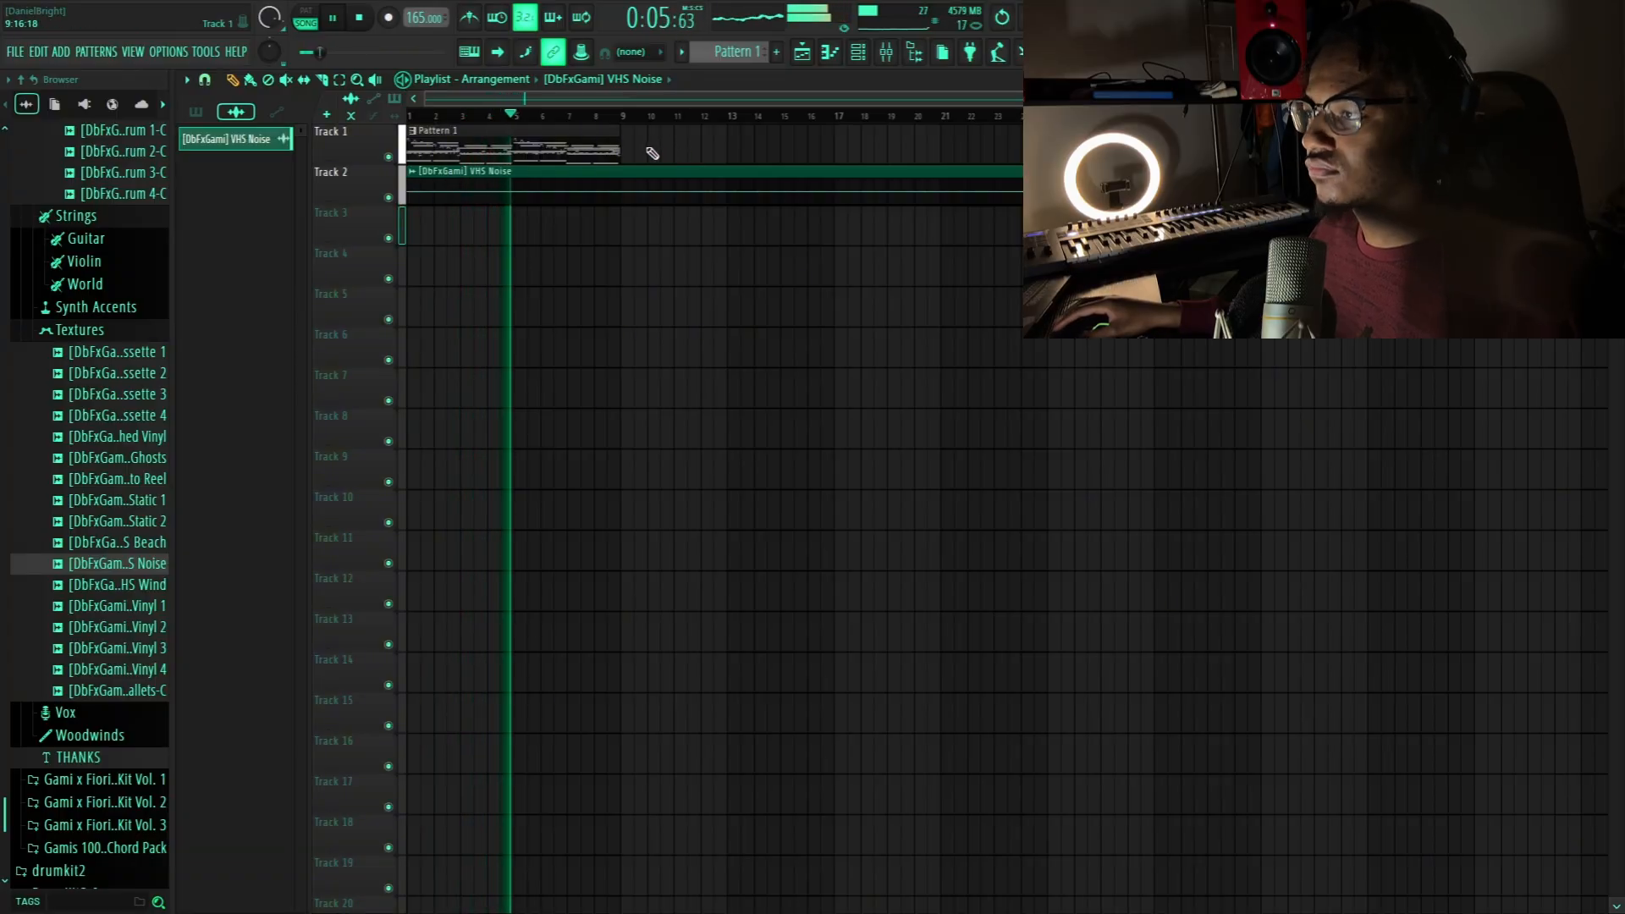
{"action": "left_click_drag", "start_coordinate": [650, 152], "coordinate": [598, 146]}
{"action": "key", "text": "ctrl+b"}
{"action": "key", "text": "ctrl+b"}
{"action": "key", "text": "ctrl+b"}
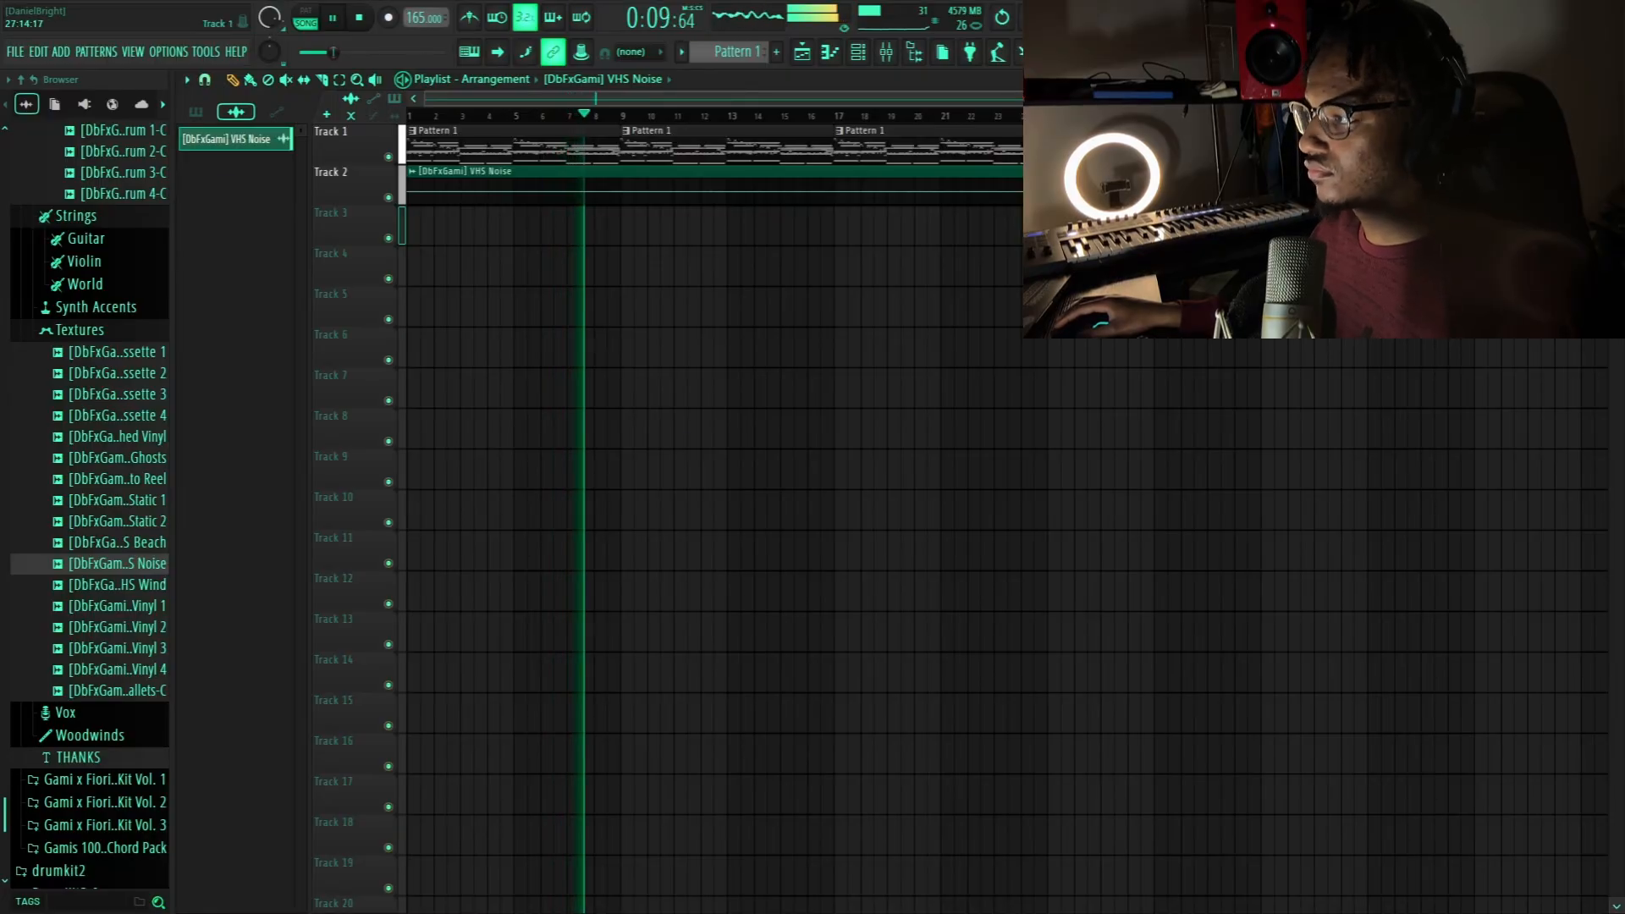
Step: Copy the Snare (Amazing) steps and paste them into the [DbFxGami] Vox 1 channel
{"action": "key", "text": "c"}
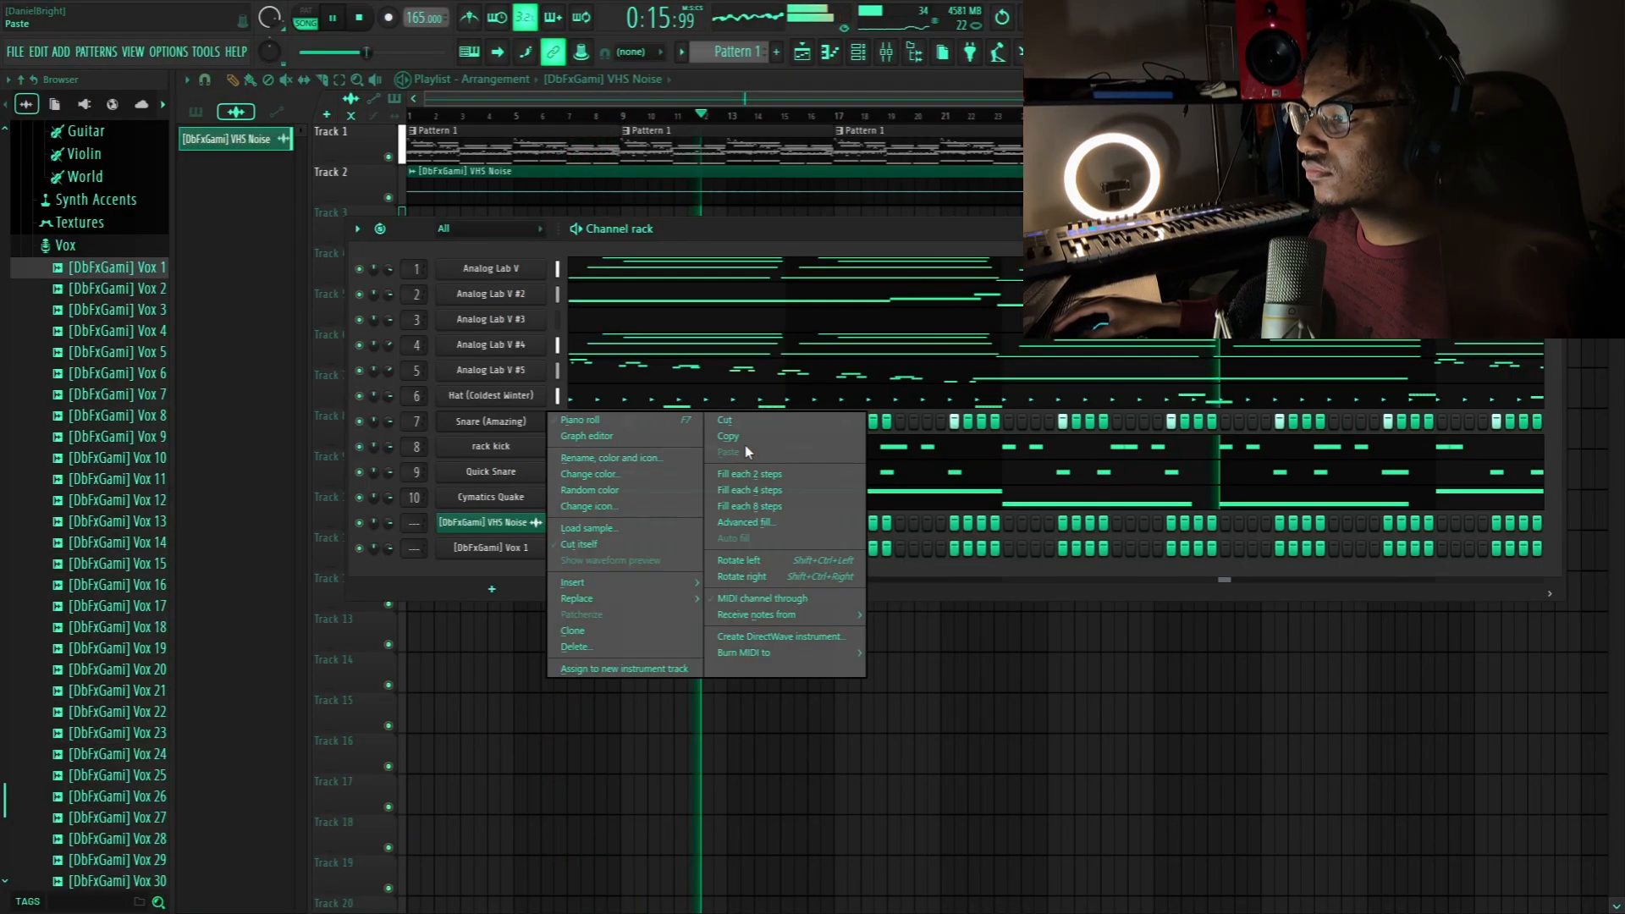
{"action": "right_click", "coordinate": [520, 551]}
{"action": "left_click", "coordinate": [719, 580]}
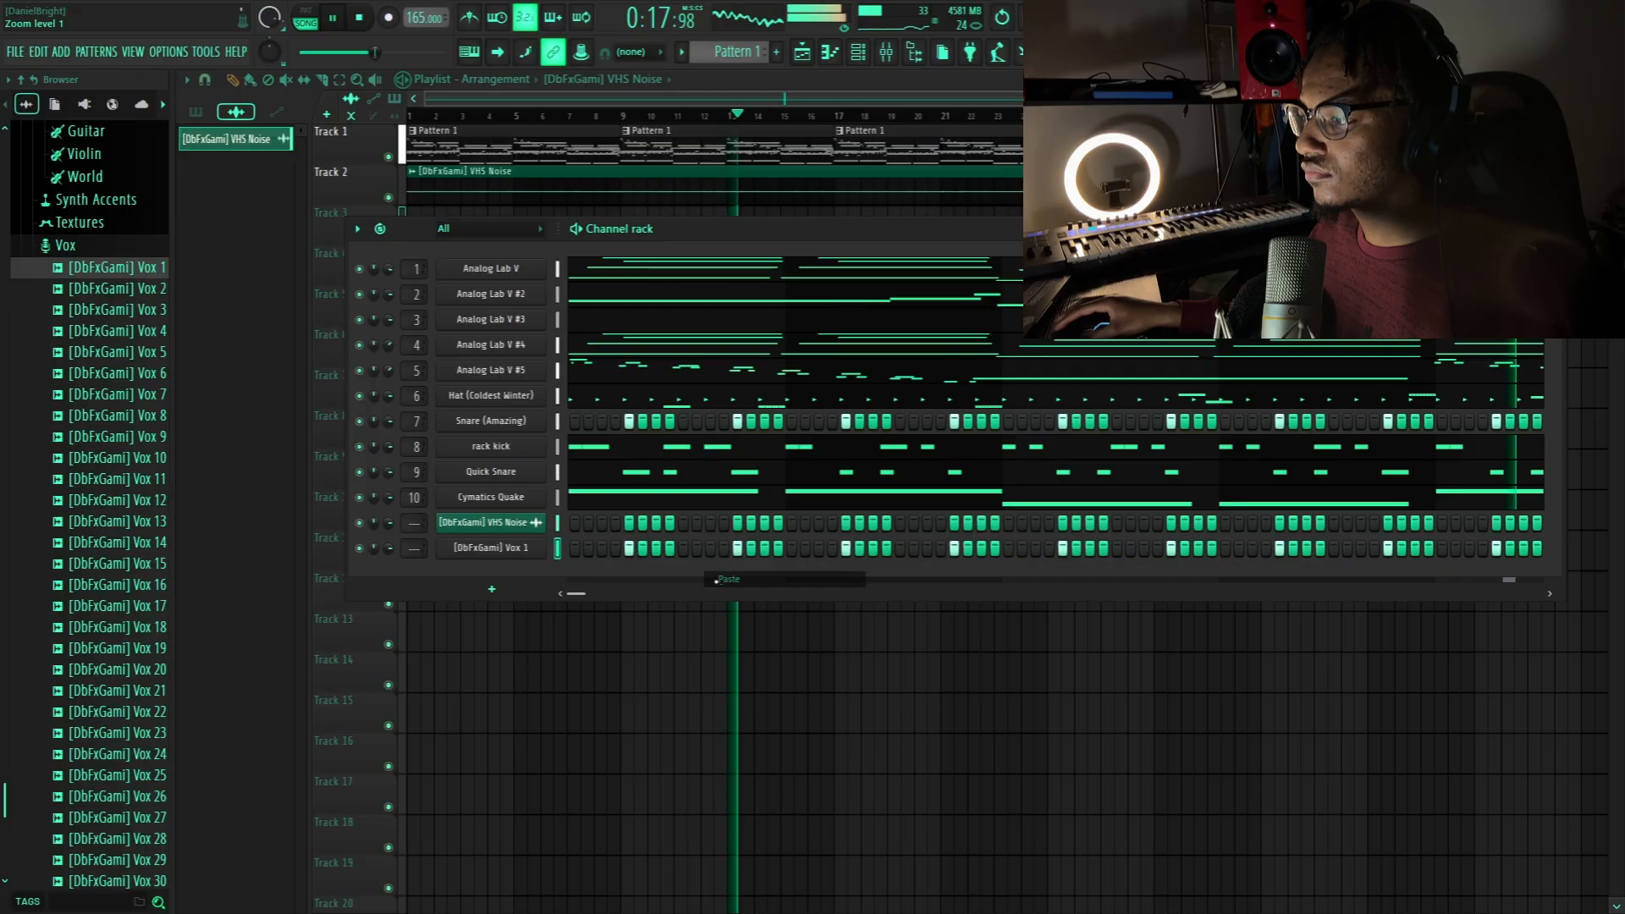
Step: Review the sampler settings of the [DbFxGami] Vox 1 channel and close them
{"action": "right_click", "coordinate": [525, 553]}
{"action": "left_click", "coordinate": [518, 554]}
{"action": "left_click", "coordinate": [511, 552]}
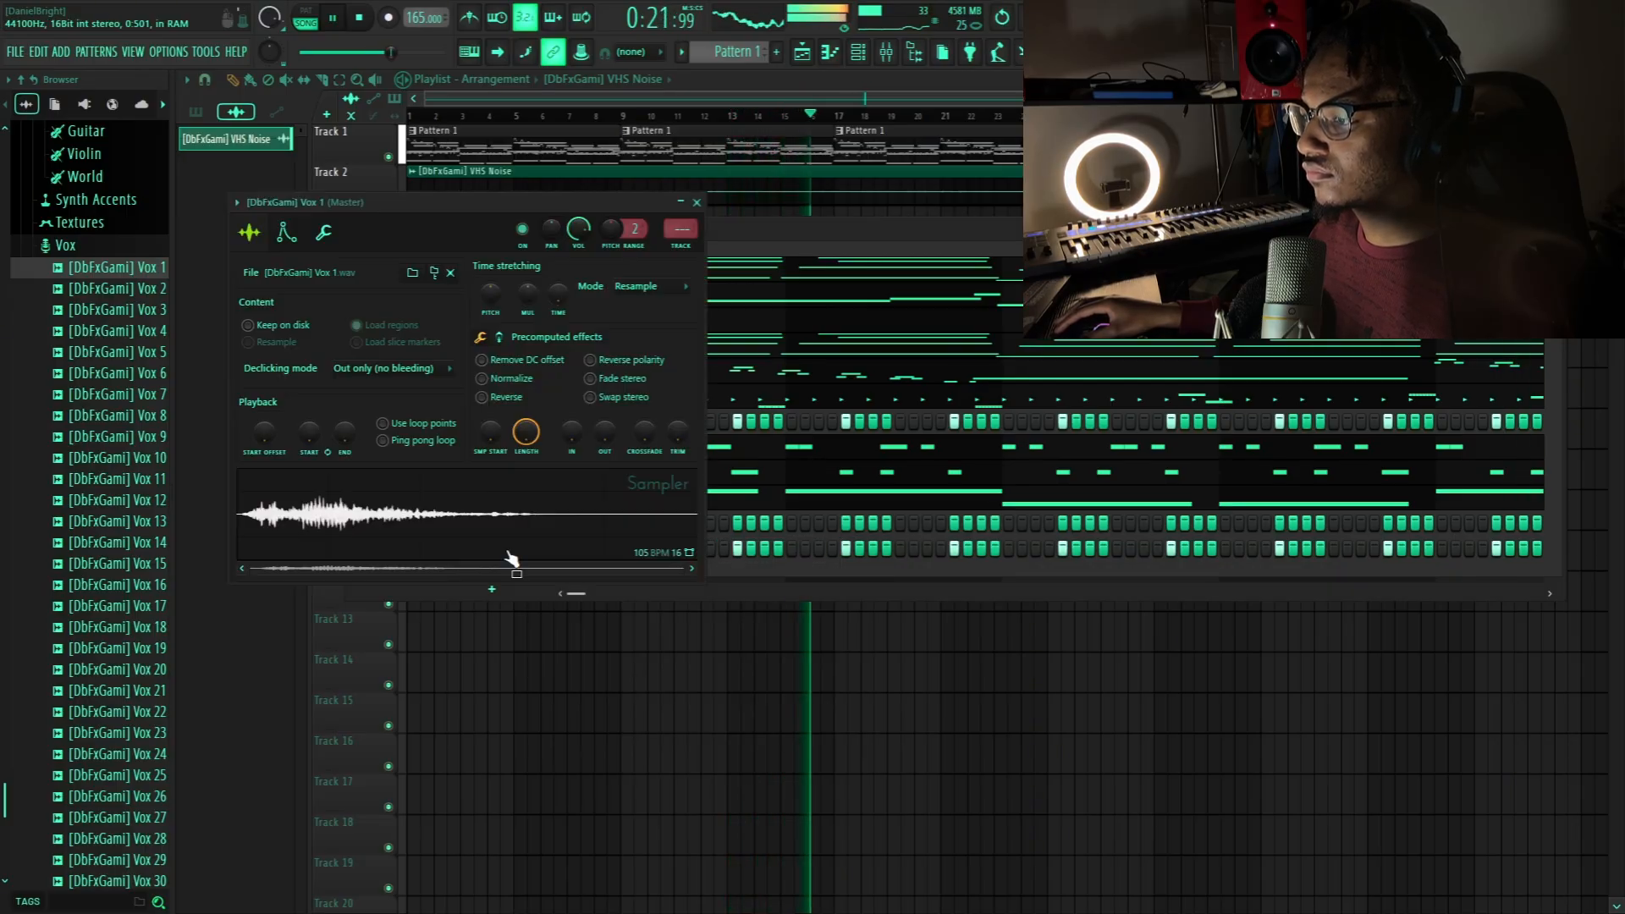
{"action": "left_click", "coordinate": [697, 203]}
Step: Add the [DbFxGami] Vox 8 sample to the channel rack as a new channel
{"action": "left_click_drag", "start_coordinate": [117, 415], "coordinate": [472, 587]}
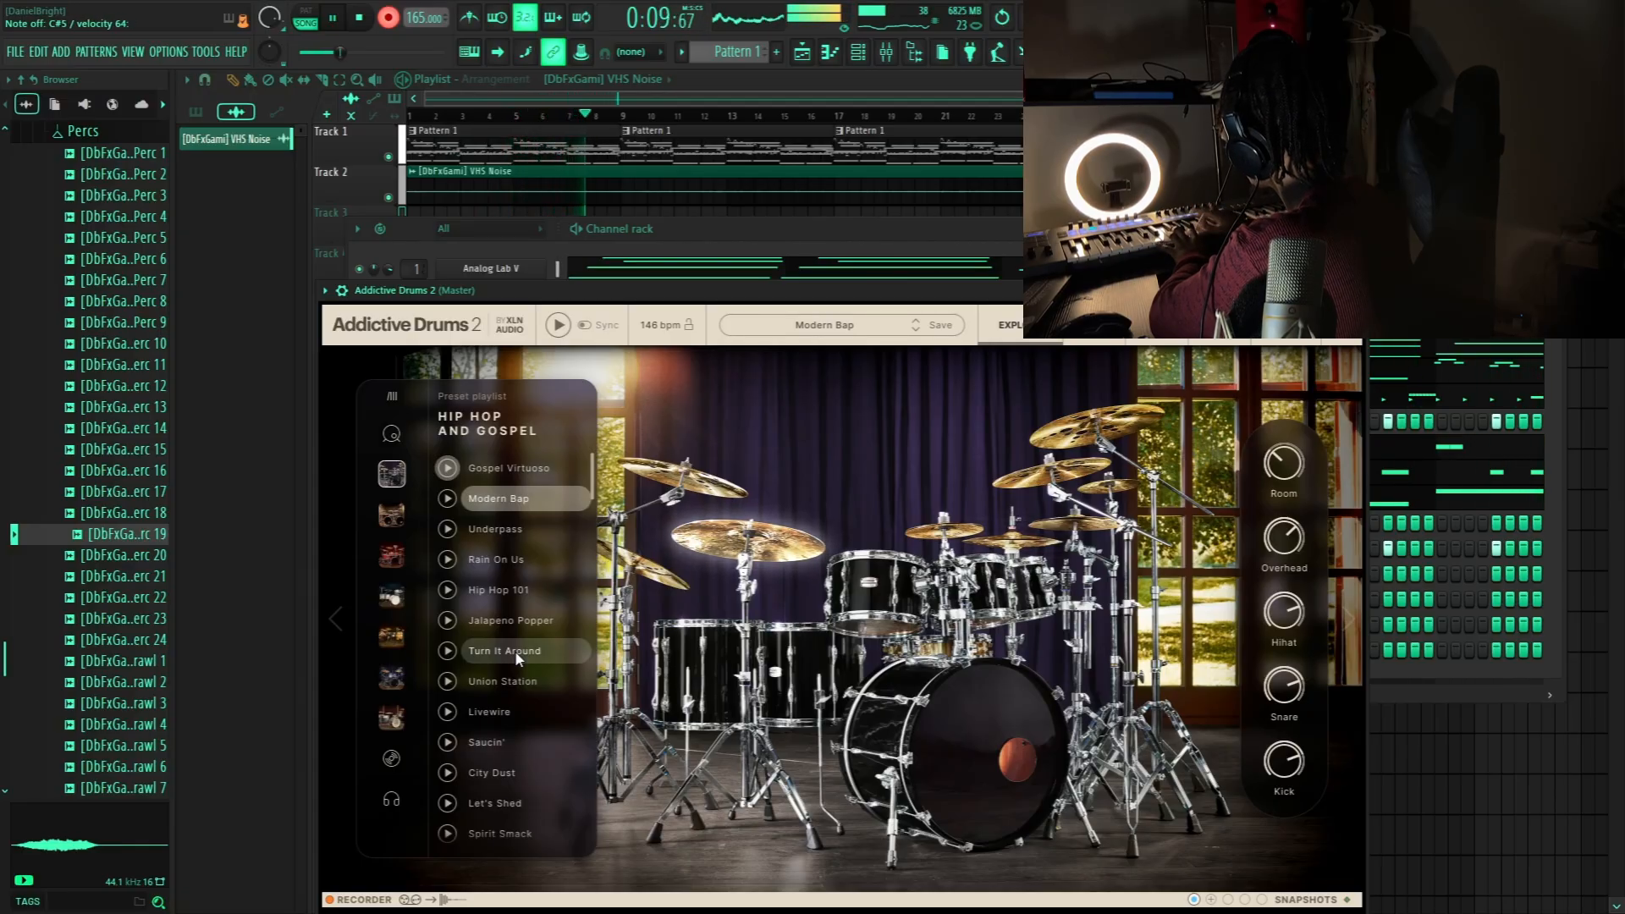
Step: Record live drum parts on the Addictive Drums 2 and Addictive Drums 2 #2 channels
{"action": "key", "text": "space"}
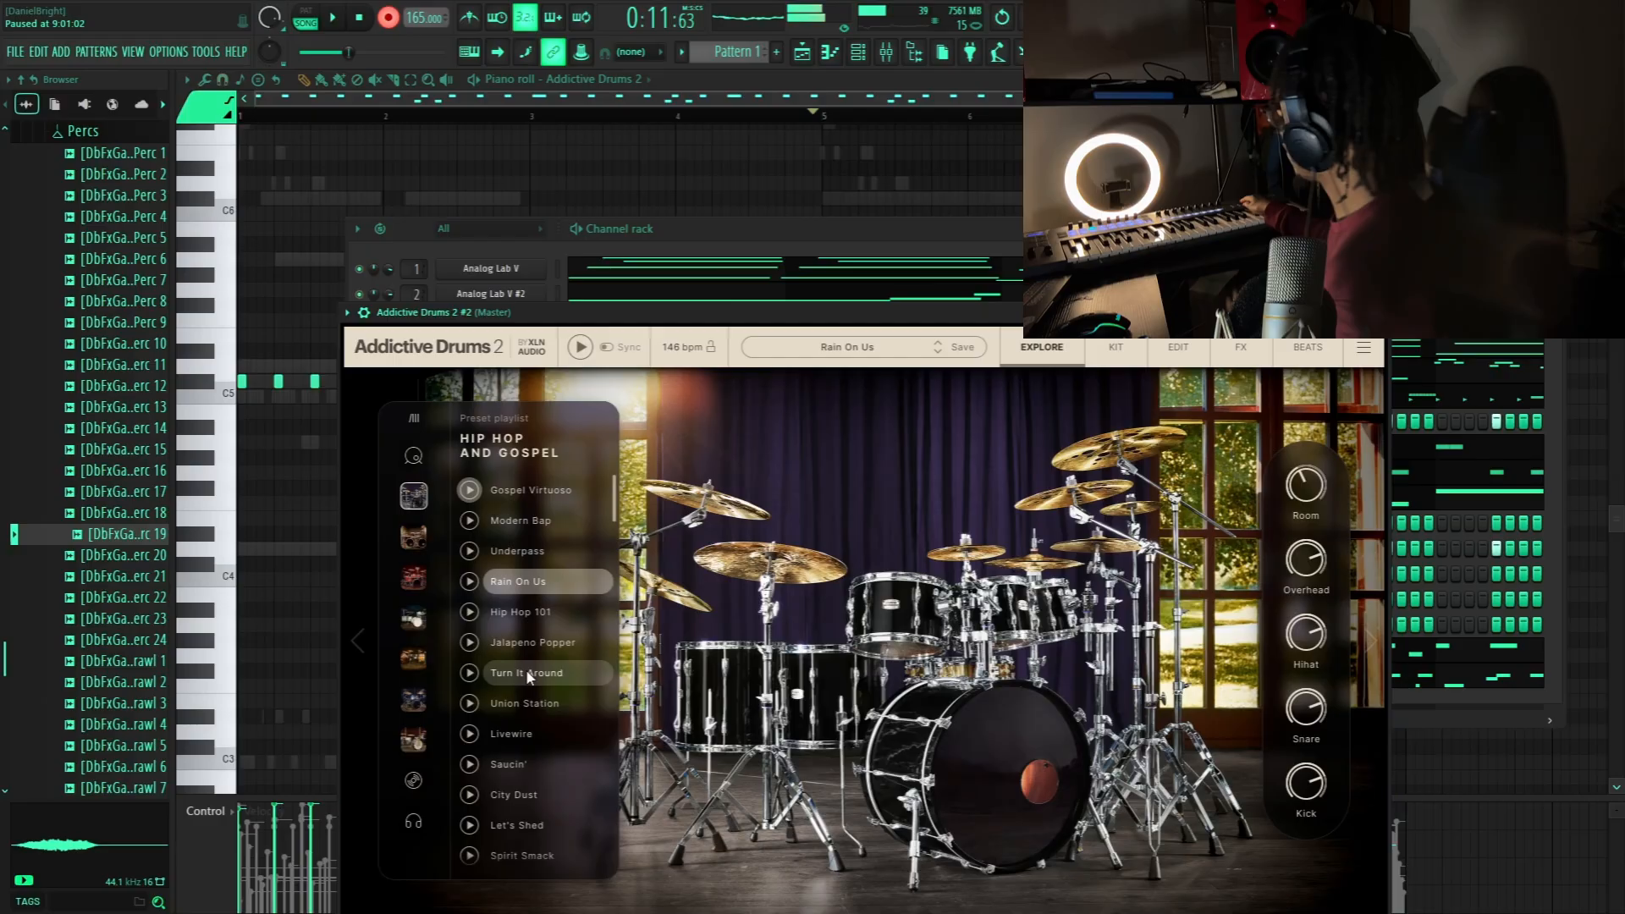
{"action": "key", "text": "space"}
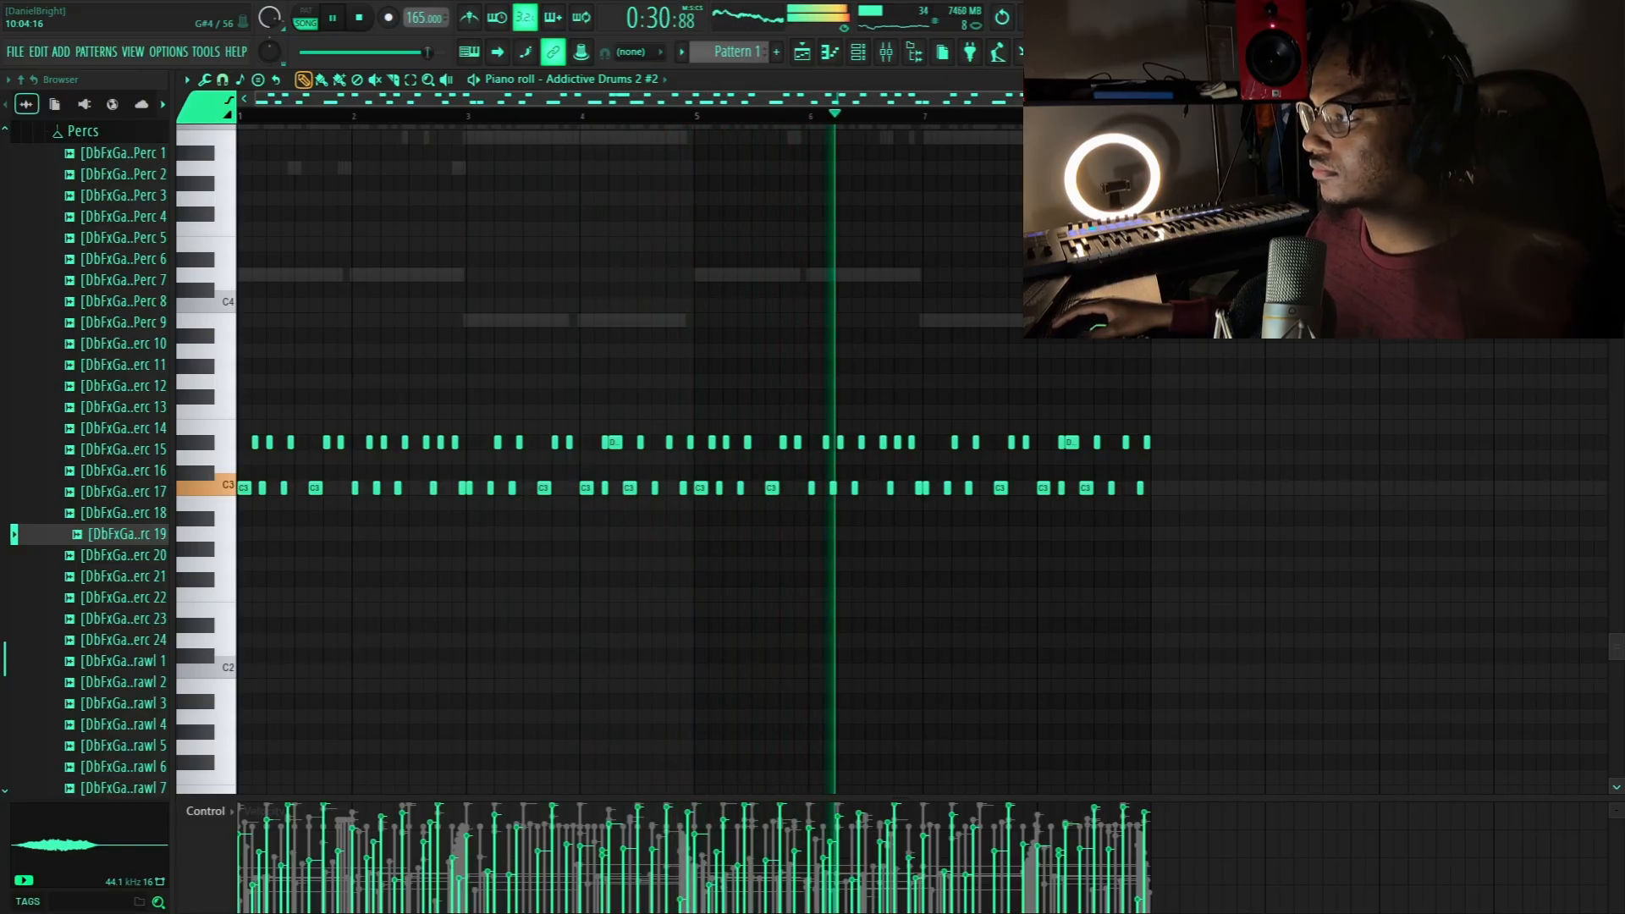
{"action": "scroll", "coordinate": [631, 457], "scroll_direction": "up", "scroll_amount": 3}
{"action": "scroll", "coordinate": [1167, 495], "scroll_direction": "up", "scroll_amount": 1}
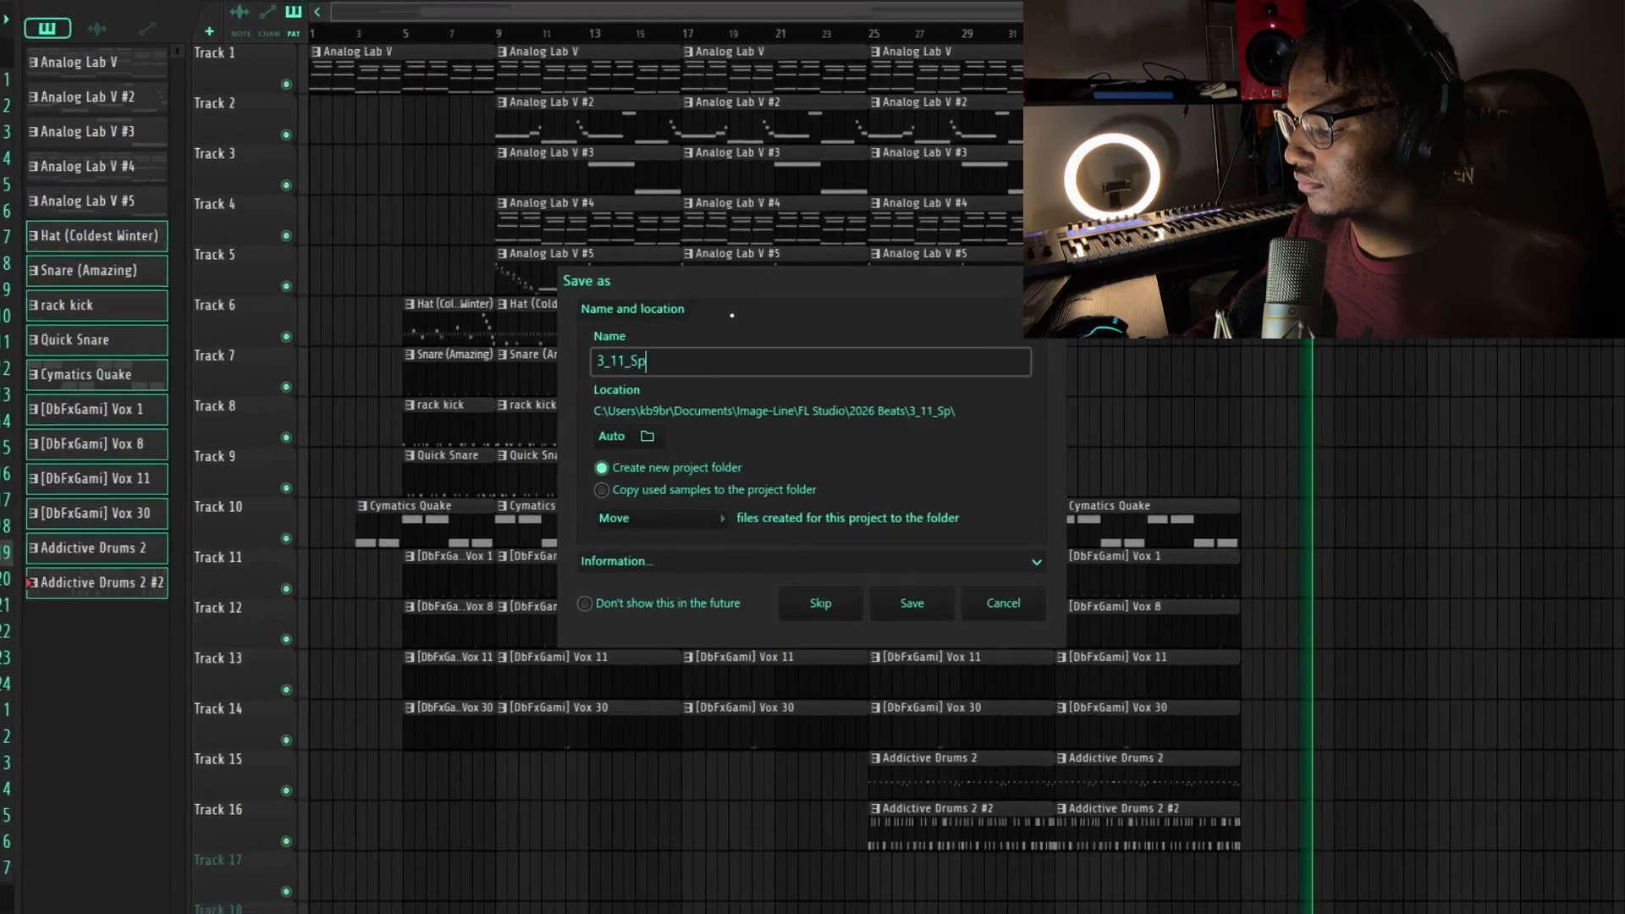
Step: Save the project as 3_11_SpaceBoi in a new project folder
{"action": "type", "text": "ace"}
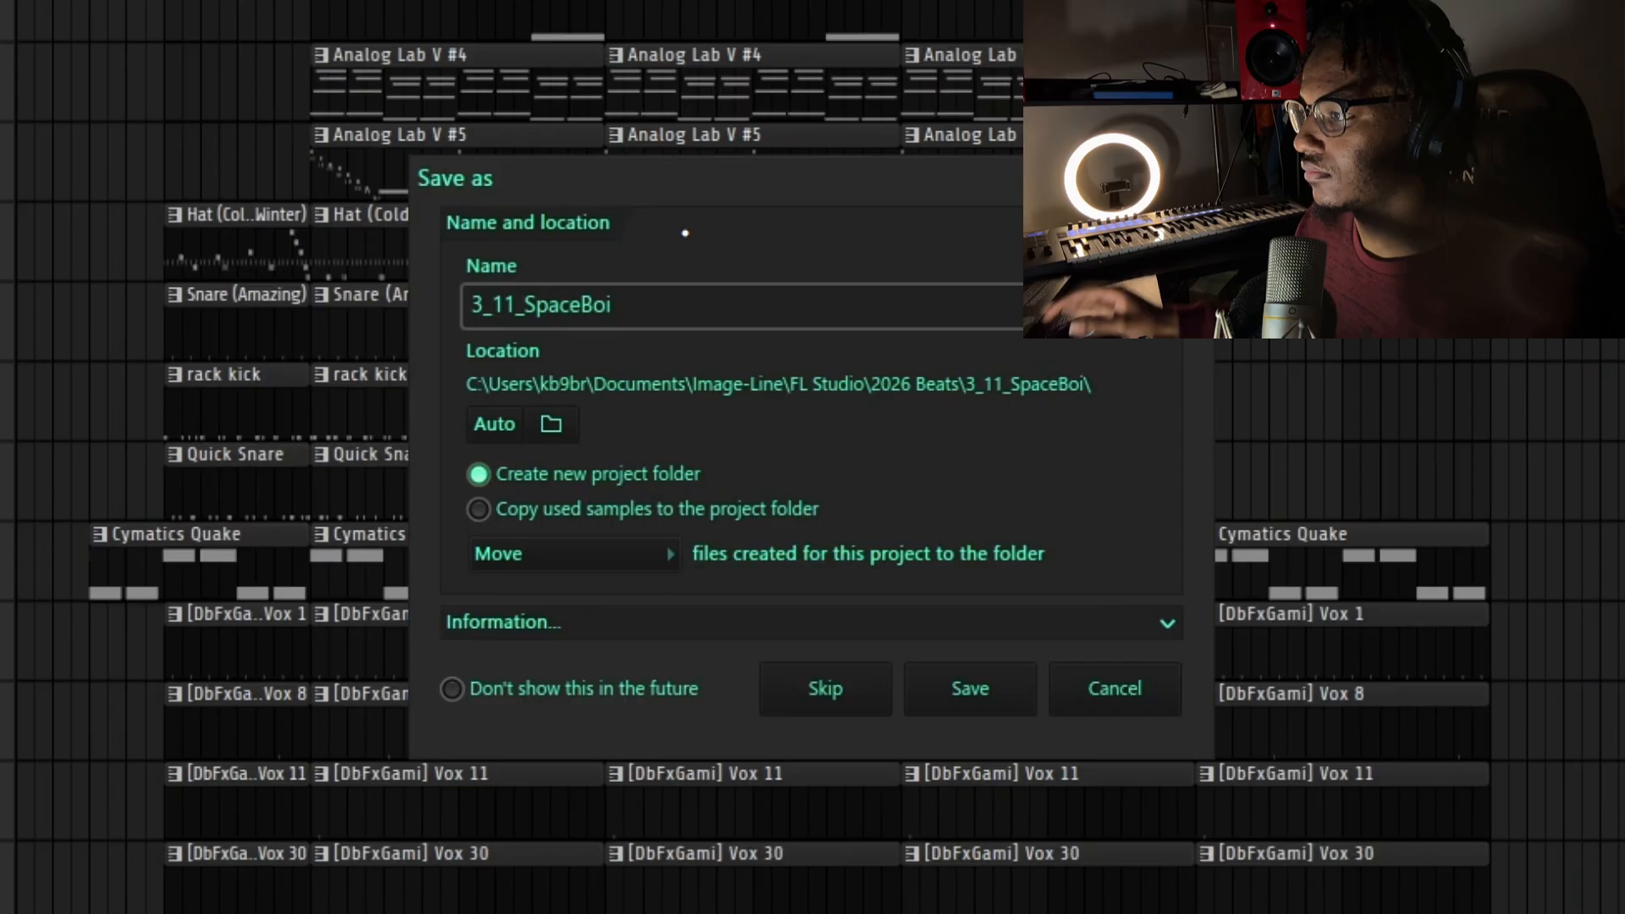
{"action": "type", "text": "Boi"}
{"action": "key", "text": "Return"}
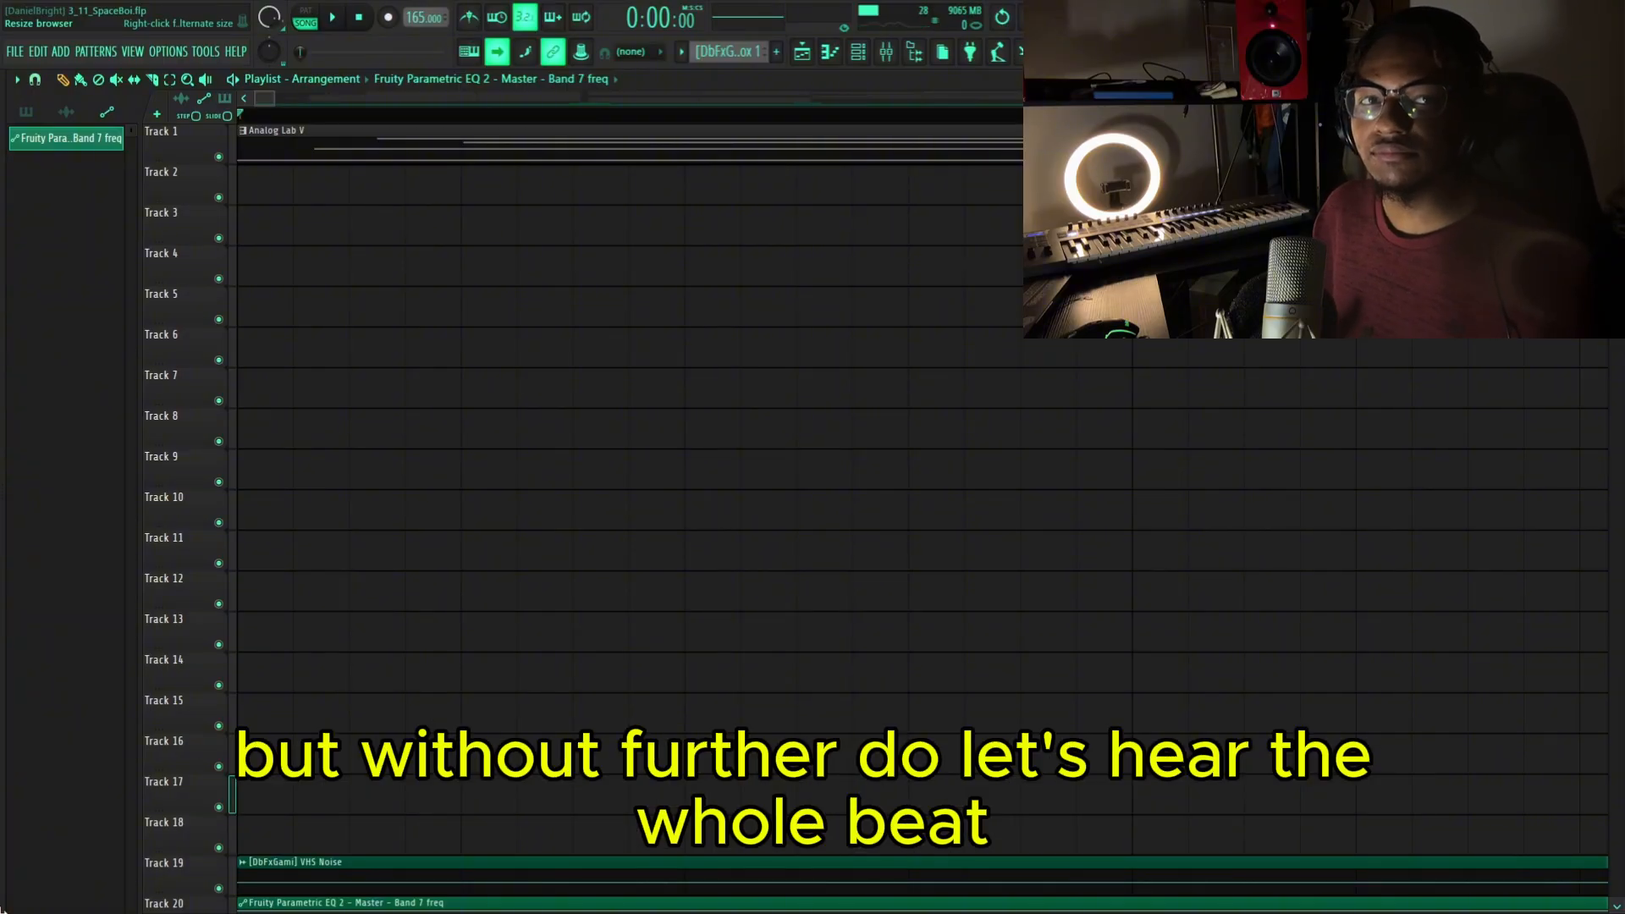
Step: Play the finished arrangement from the beginning
{"action": "key", "text": "space"}
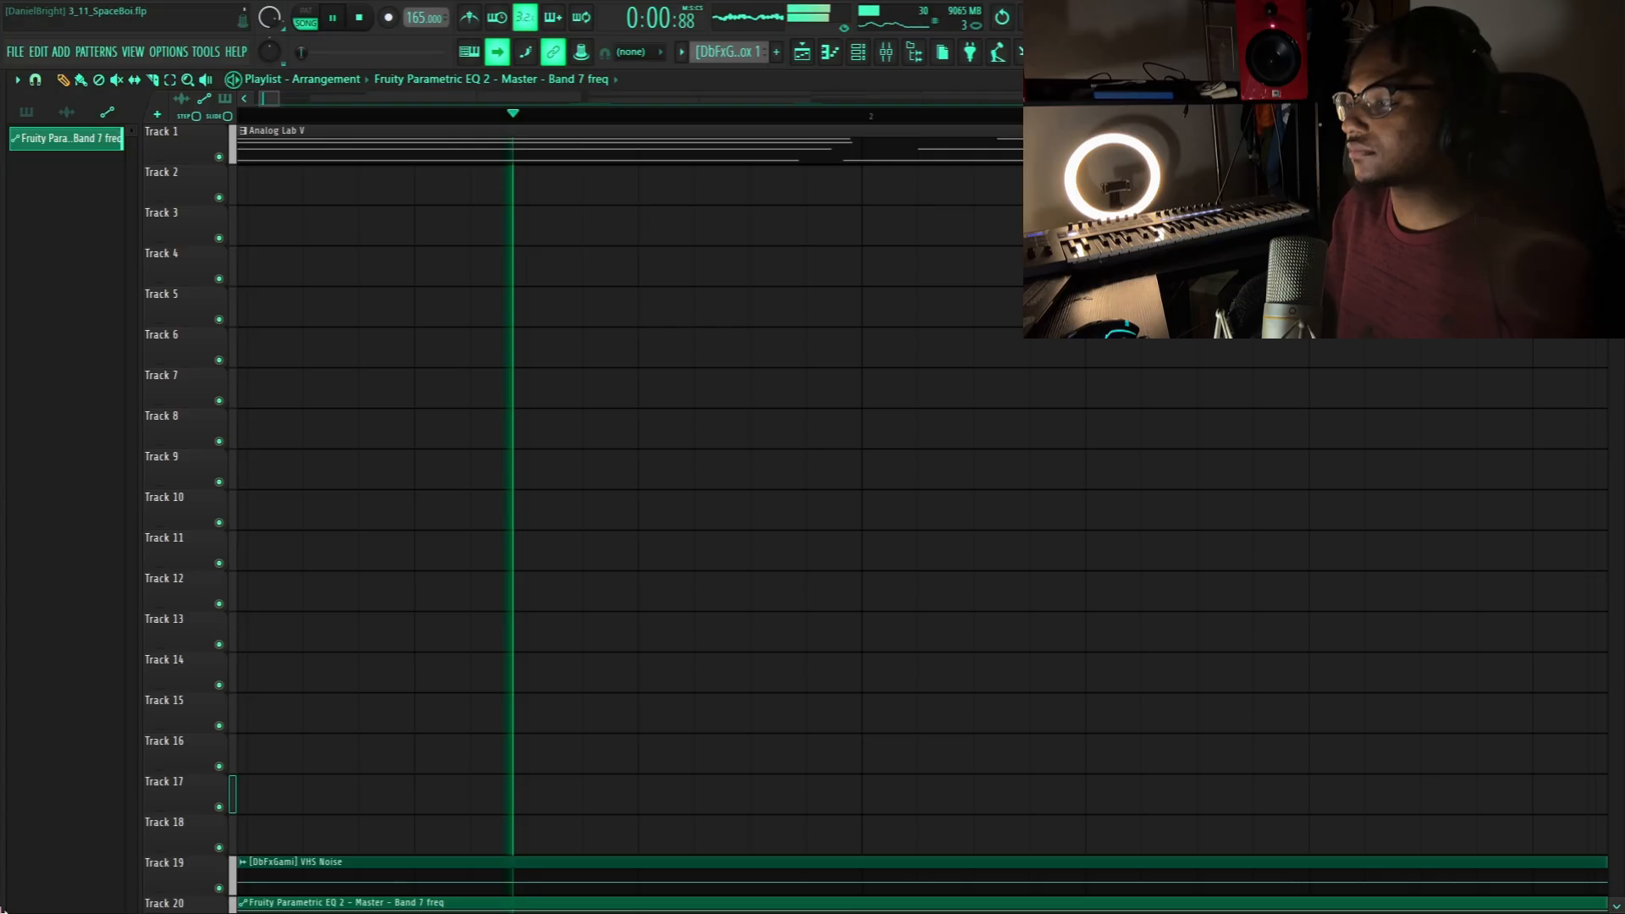